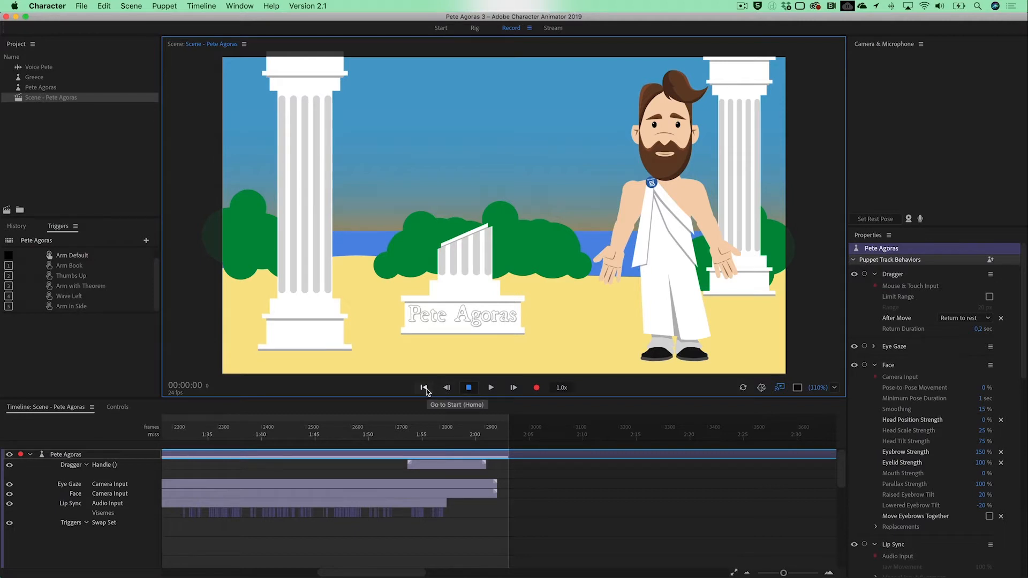
Step: Play back the recorded scene, then view its export options and close them without exporting
click(424, 387)
click(491, 388)
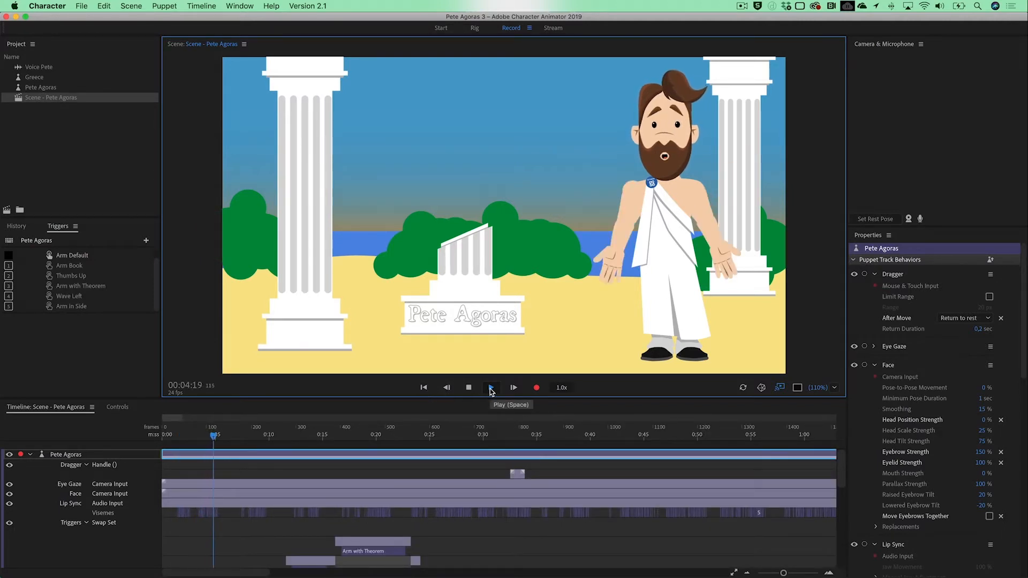
click(469, 387)
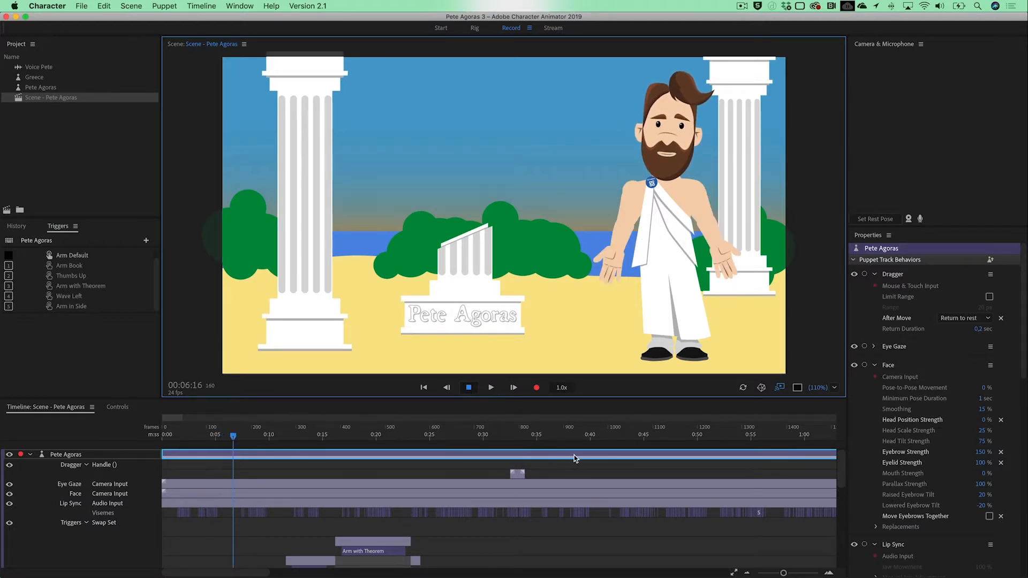
scroll(574, 456, right, 10)
scroll(574, 456, down, 1)
scroll(574, 456, up, 1)
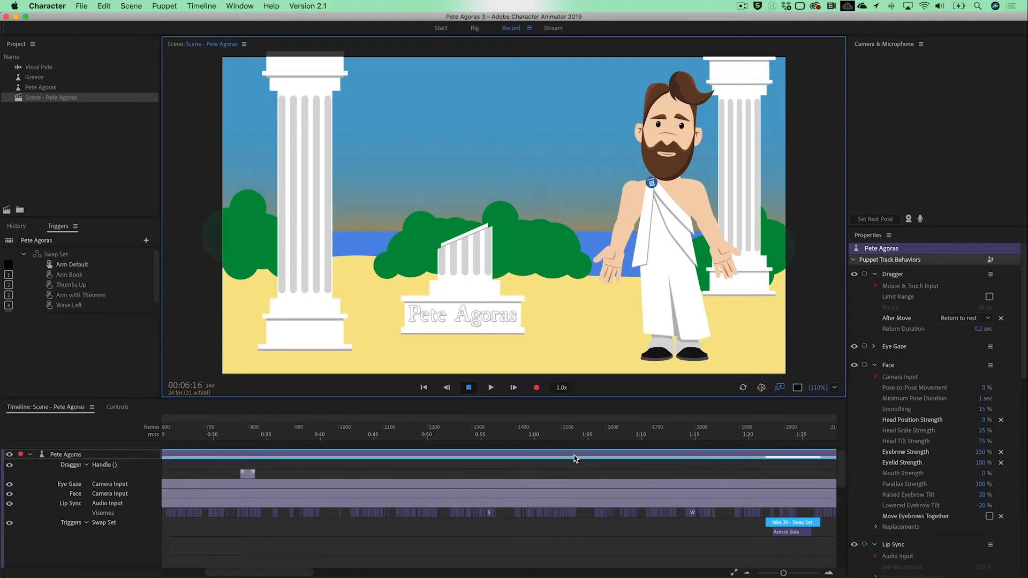
scroll(575, 456, left, 10)
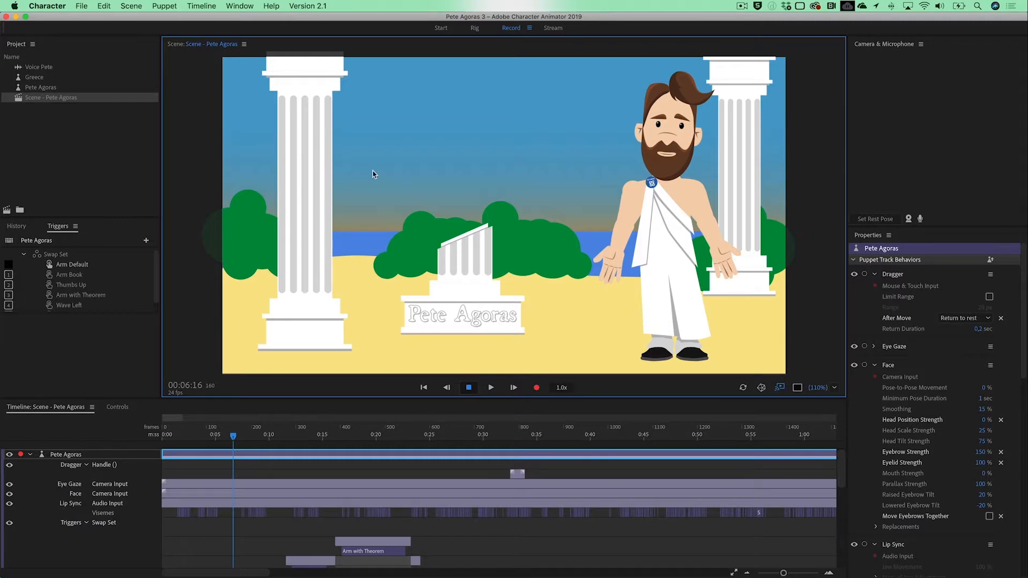
click(83, 6)
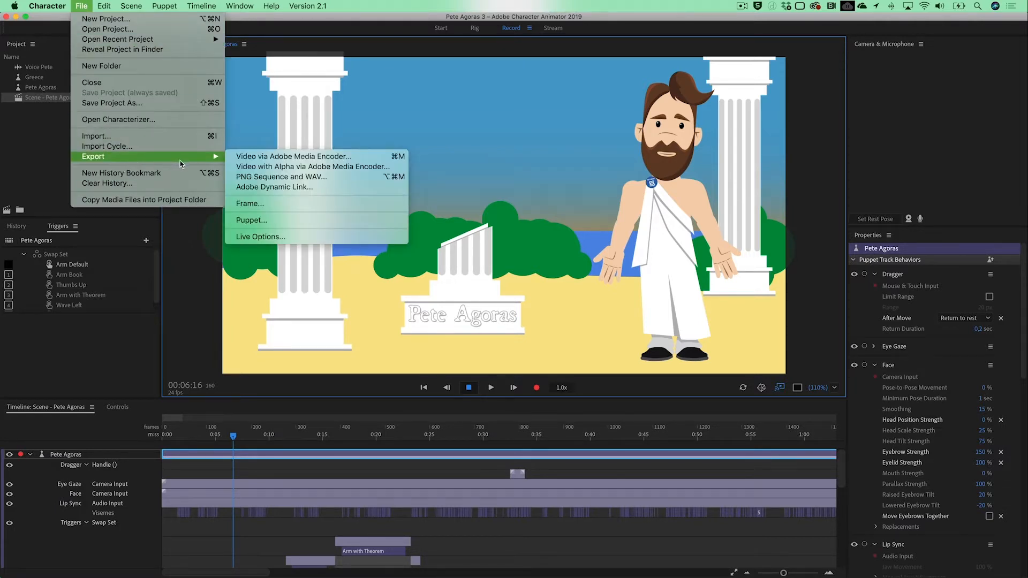
mouse_move(207, 156)
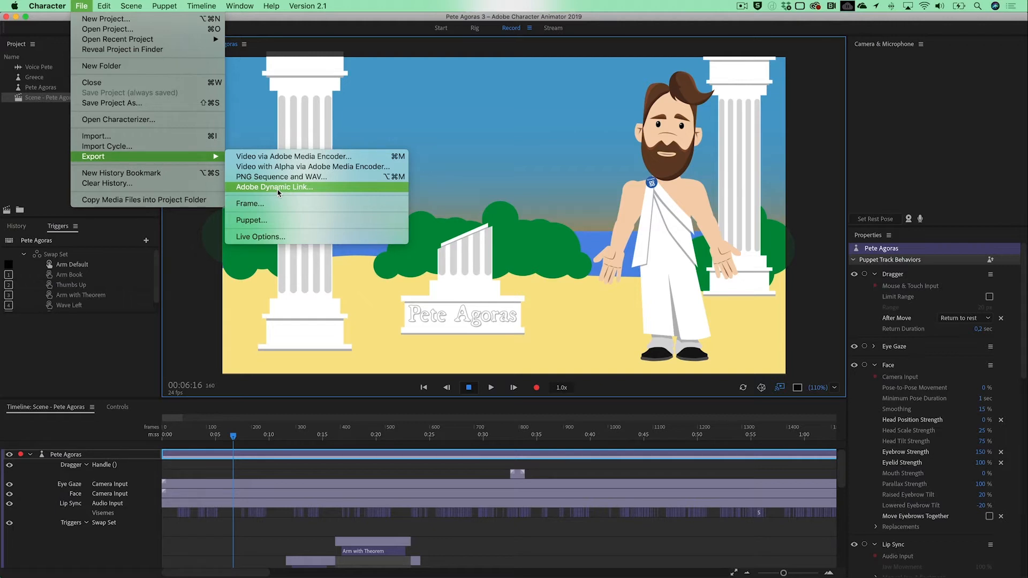
click(329, 19)
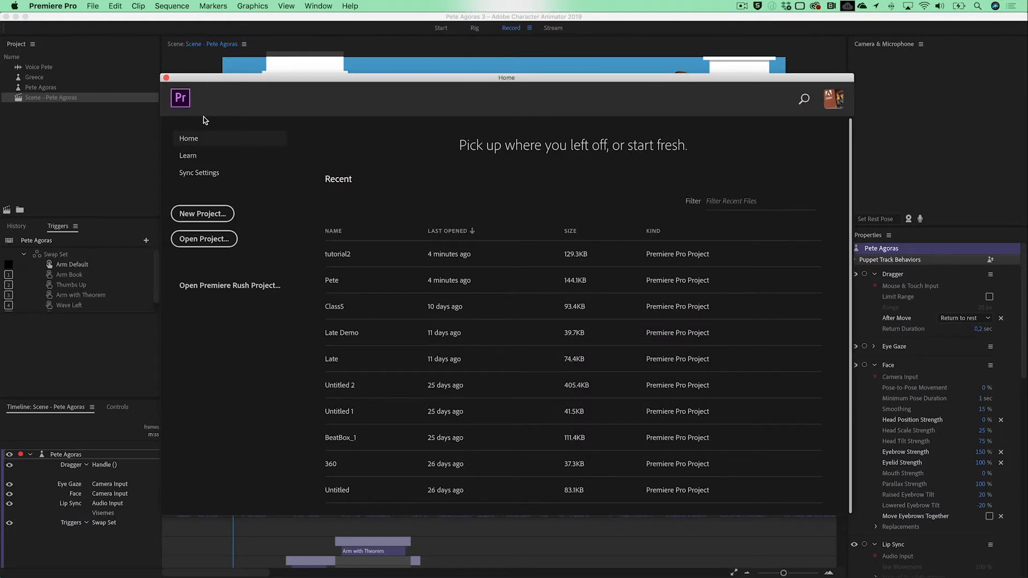
Step: Create a new project named Interview inside a new Project Premiere folder in Char Animator Course
click(204, 213)
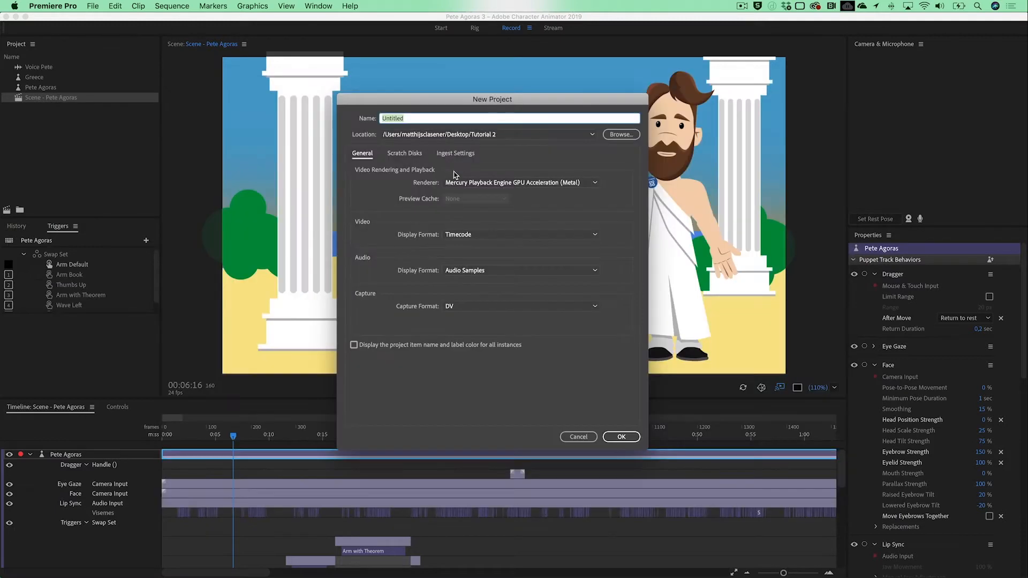
click(630, 136)
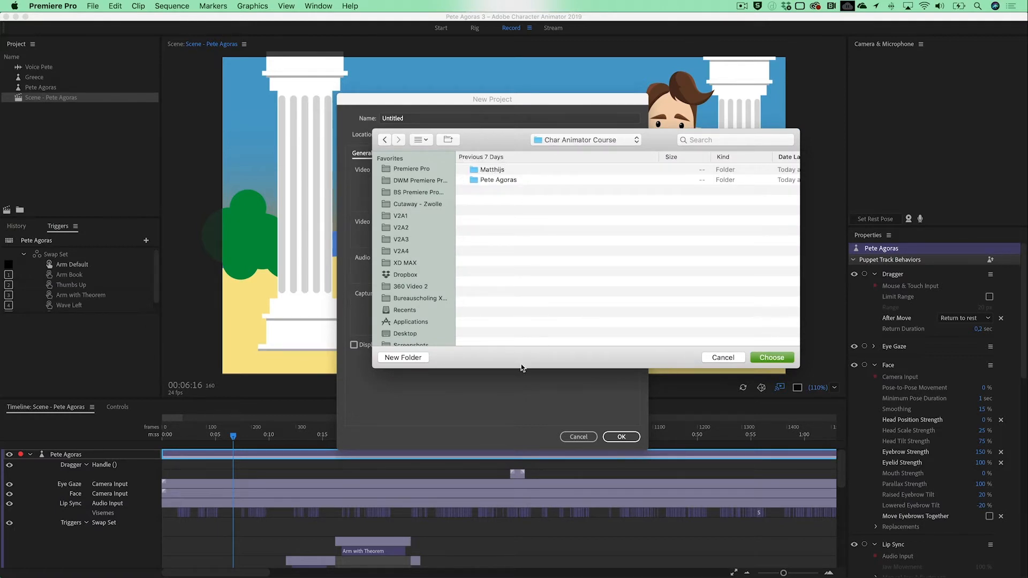
click(413, 357)
text(Project PR)
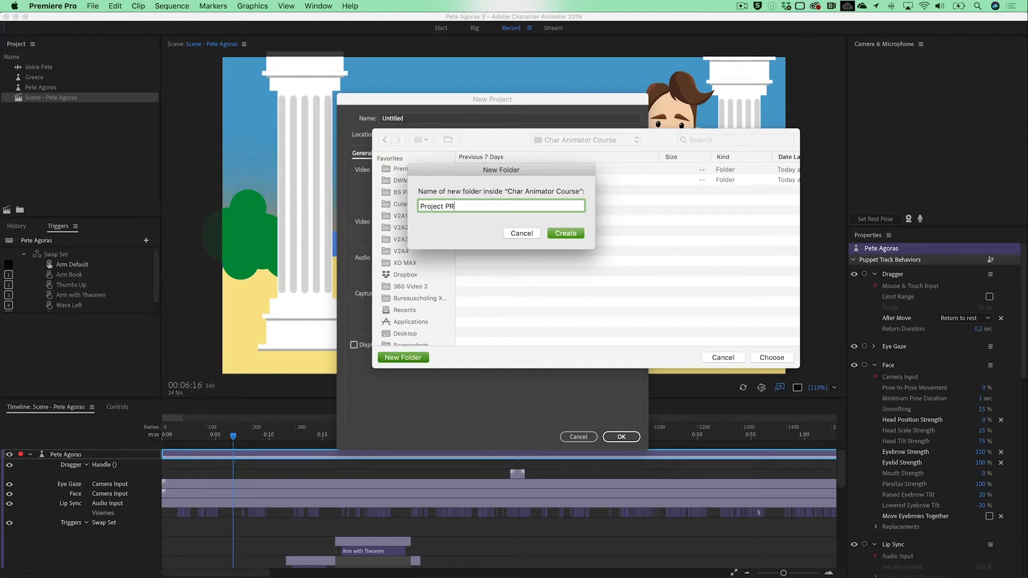
text(emiere)
key(Return)
key(Return)
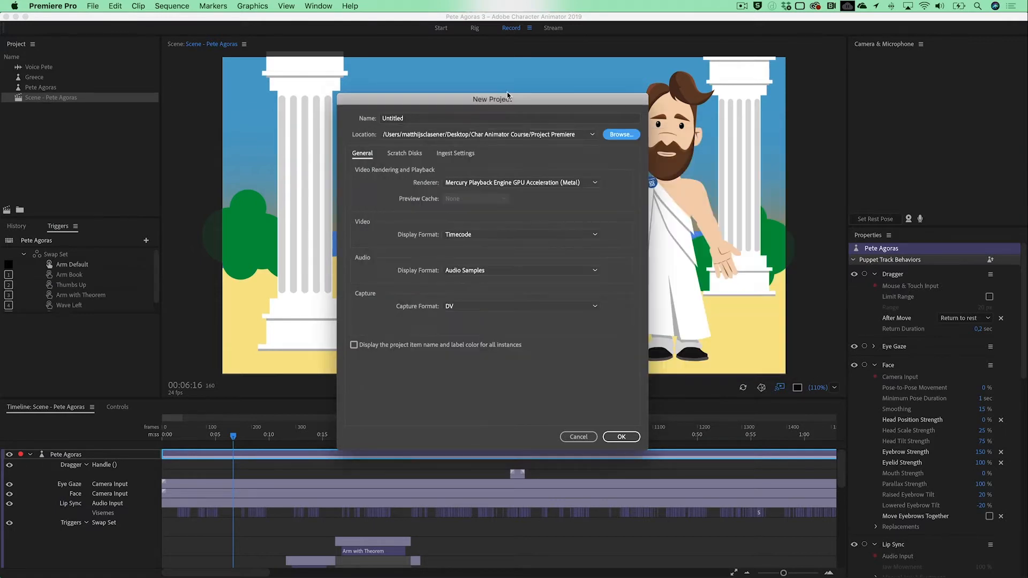
double_click(412, 117)
key(BackSpace)
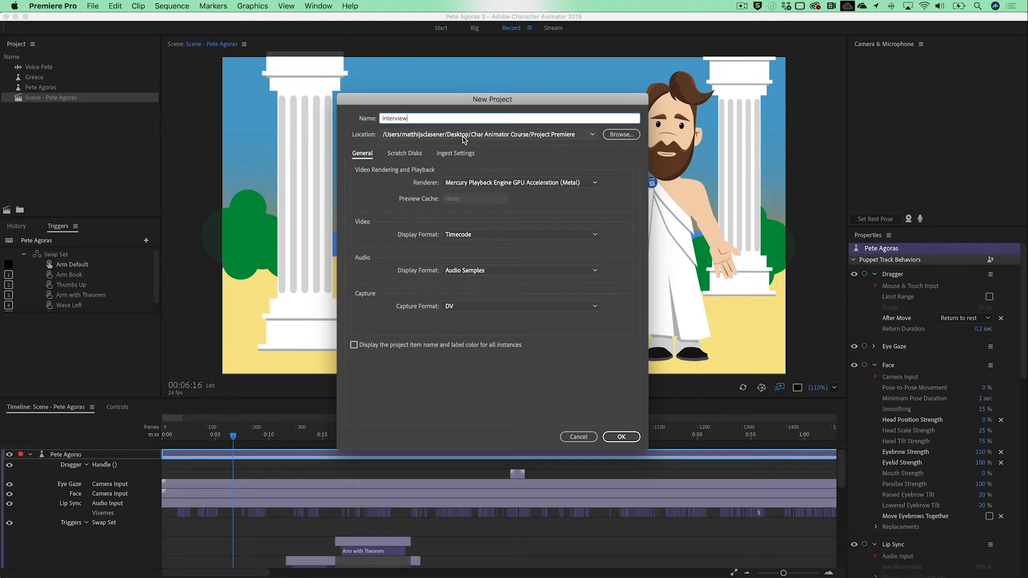
click(619, 437)
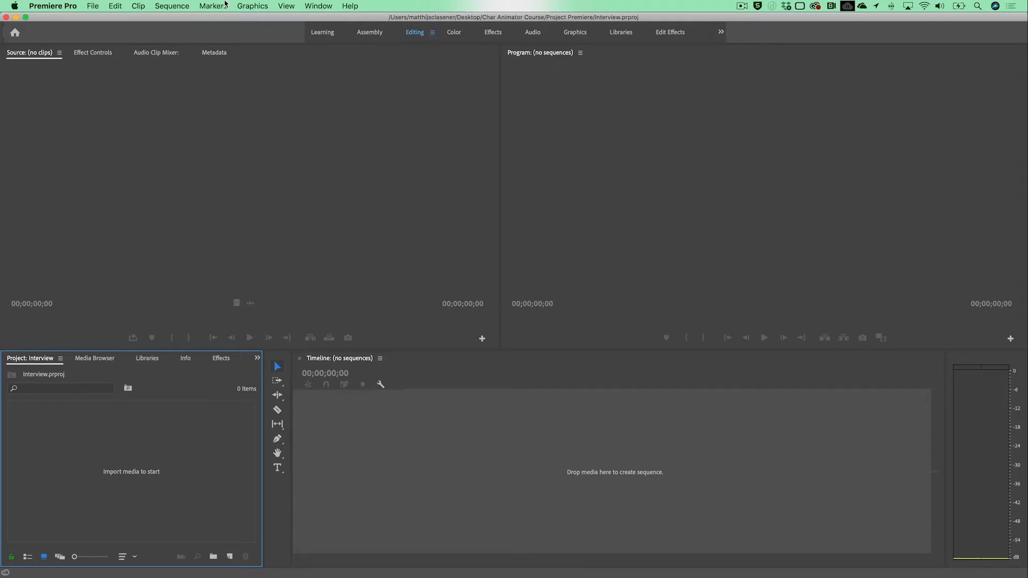
Step: Import all twelve webcam mp4 clips from the exports folder into the project bin
click(93, 7)
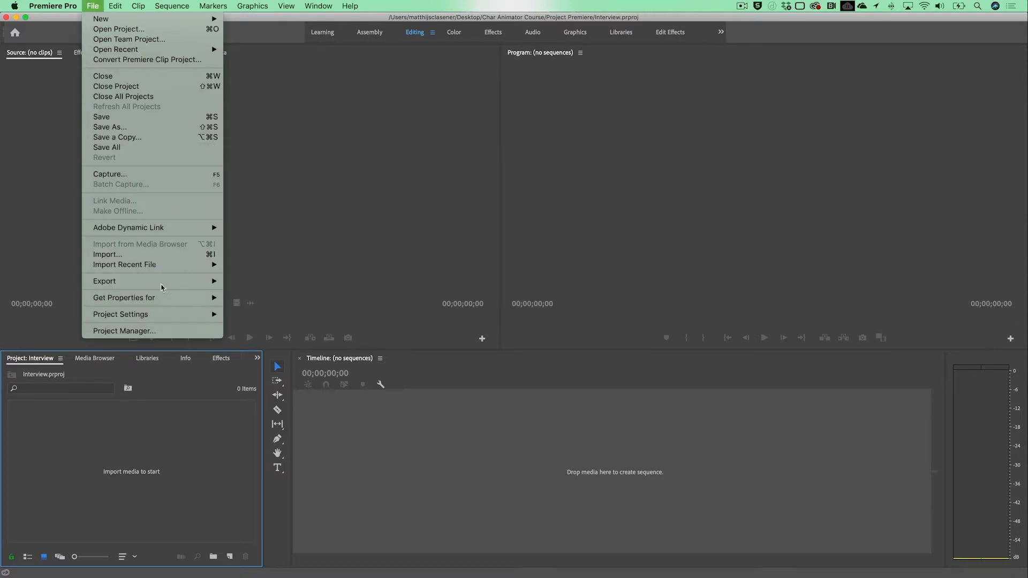
click(175, 260)
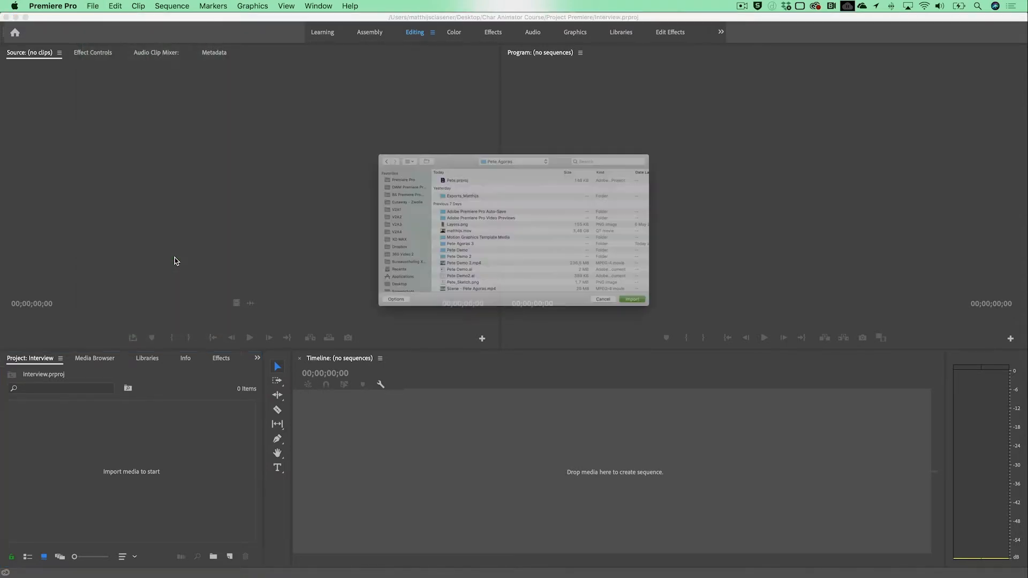
double_click(431, 177)
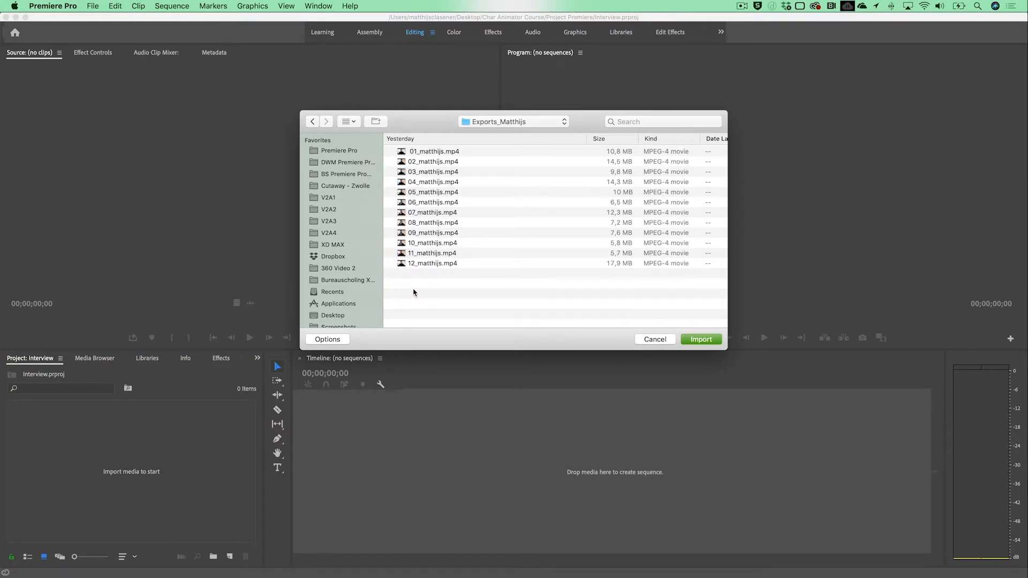
drag(430, 259, 456, 136)
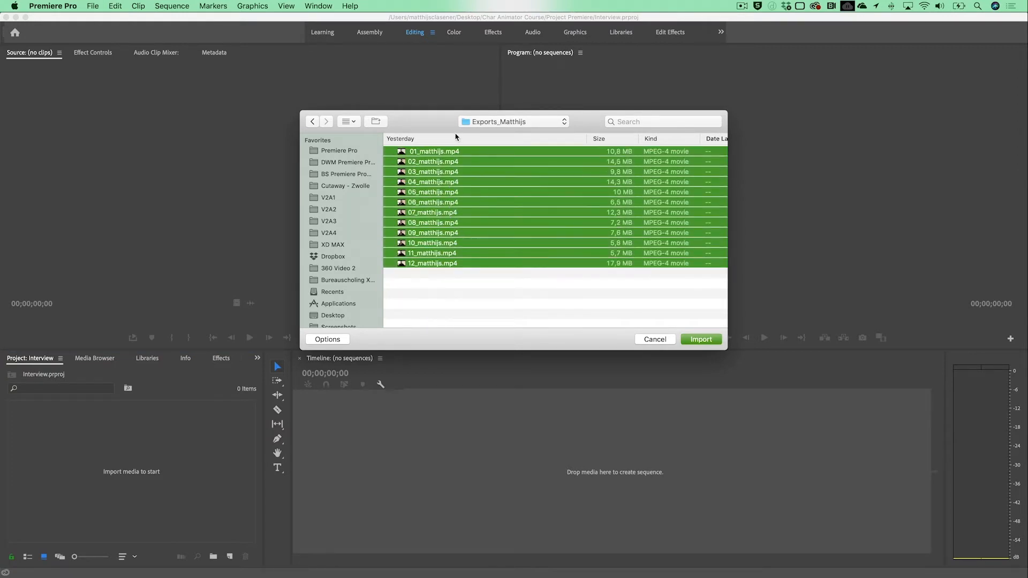
click(703, 338)
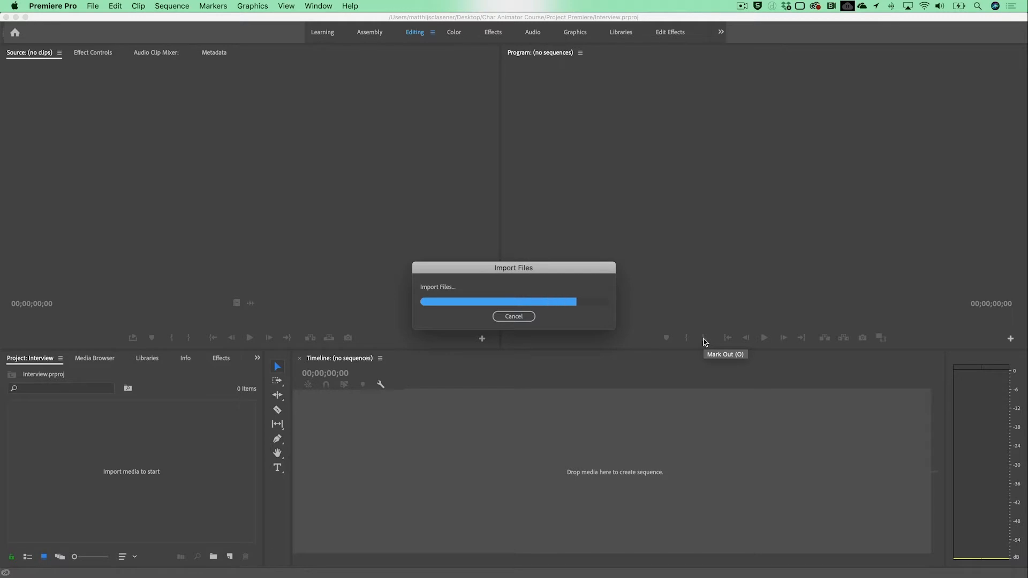
click(217, 451)
scroll(217, 451, up, 3)
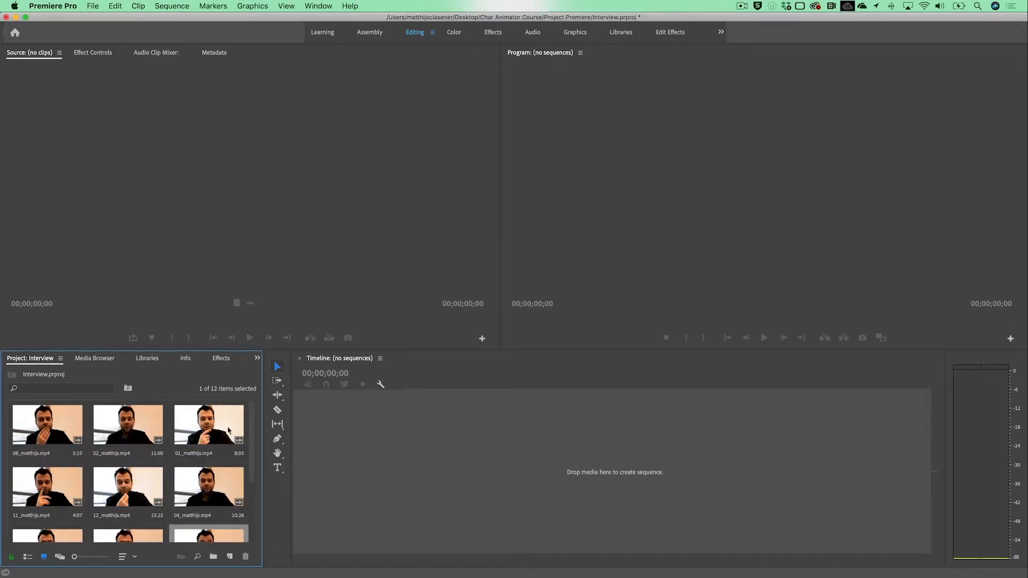
mouse_move(249, 431)
mouse_down()
mouse_move(251, 498)
mouse_move(261, 416)
mouse_up()
Step: Import 'Scene - Pete Agoras' from Pete Agoras 3.chproj through Dynamic Link
click(93, 6)
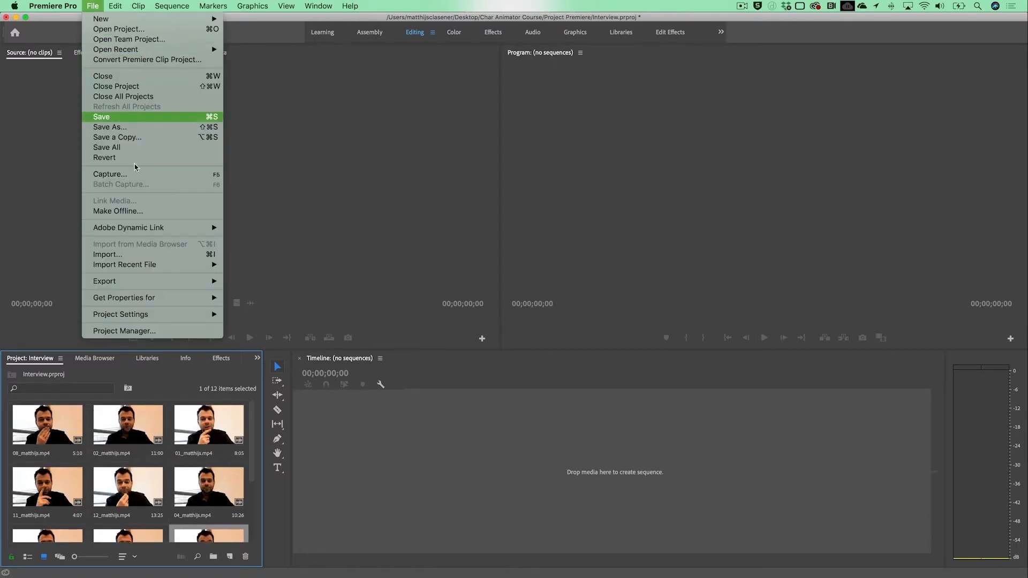
click(144, 255)
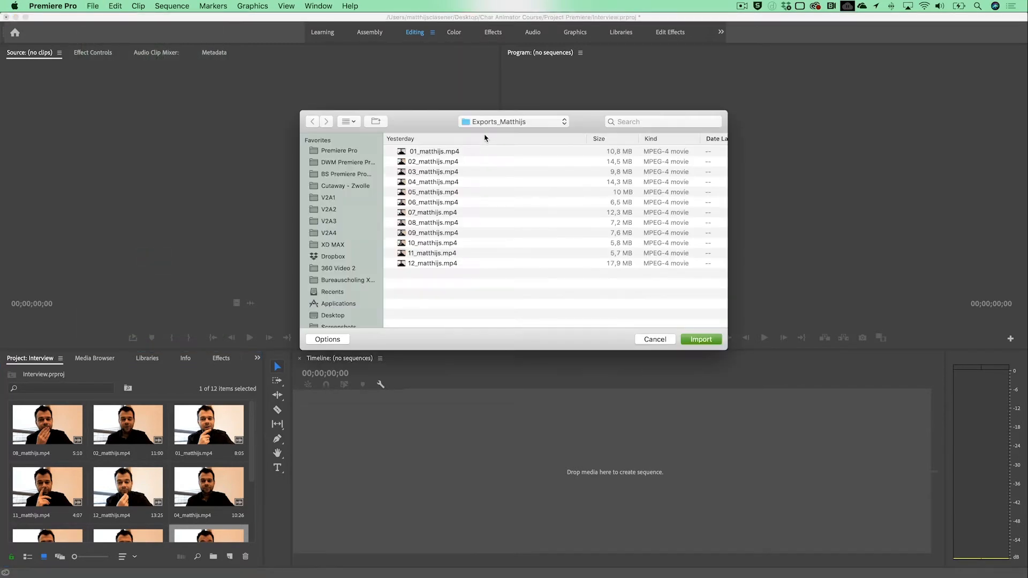
click(496, 123)
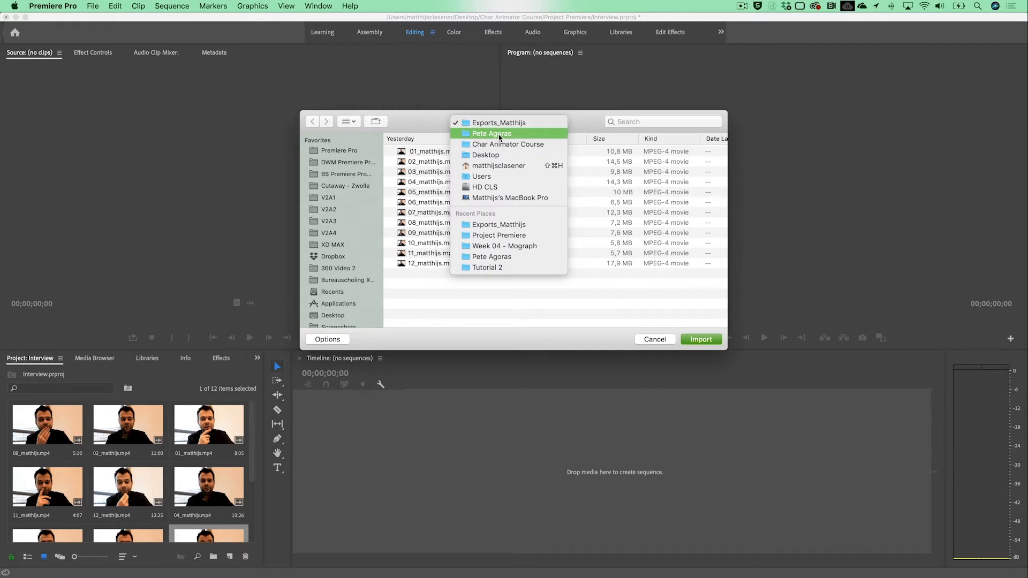
click(499, 137)
scroll(427, 309, down, 4)
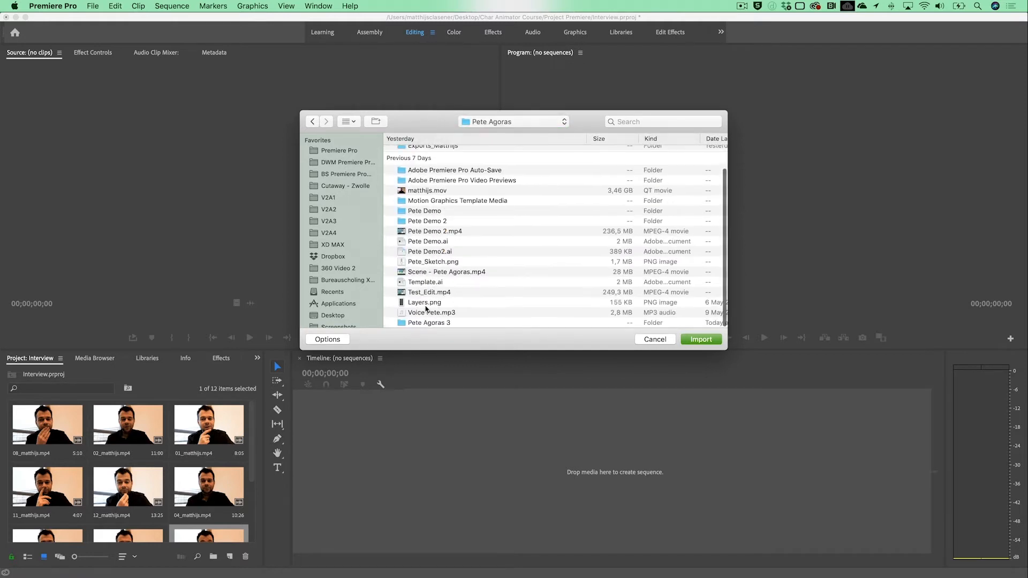
double_click(427, 322)
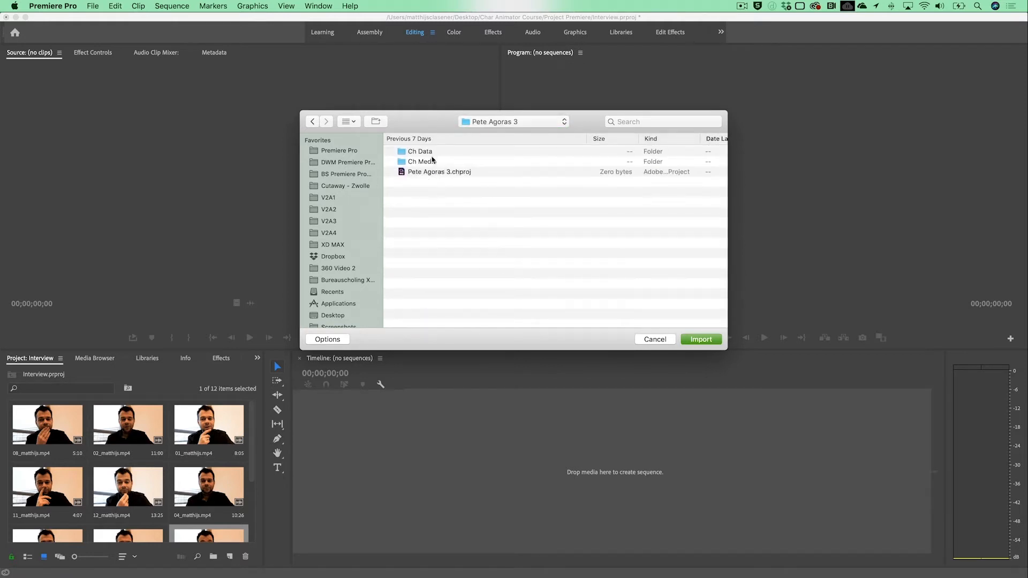
click(443, 174)
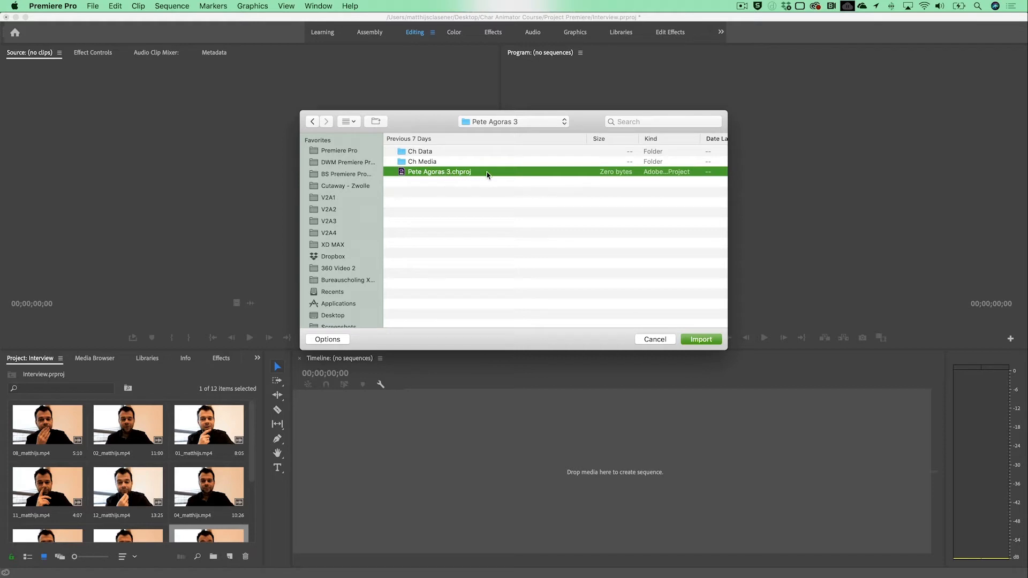
key(Return)
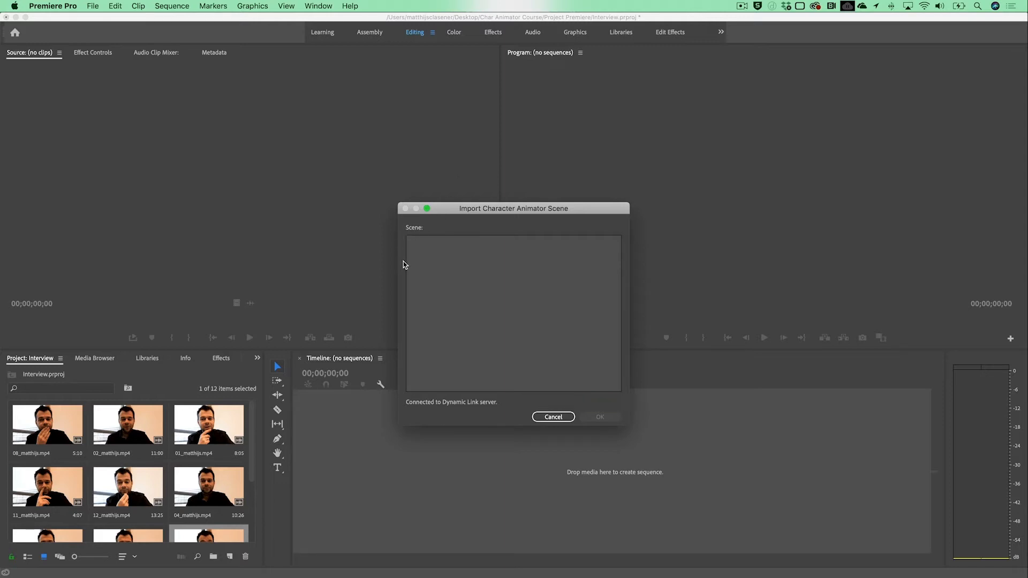
click(439, 240)
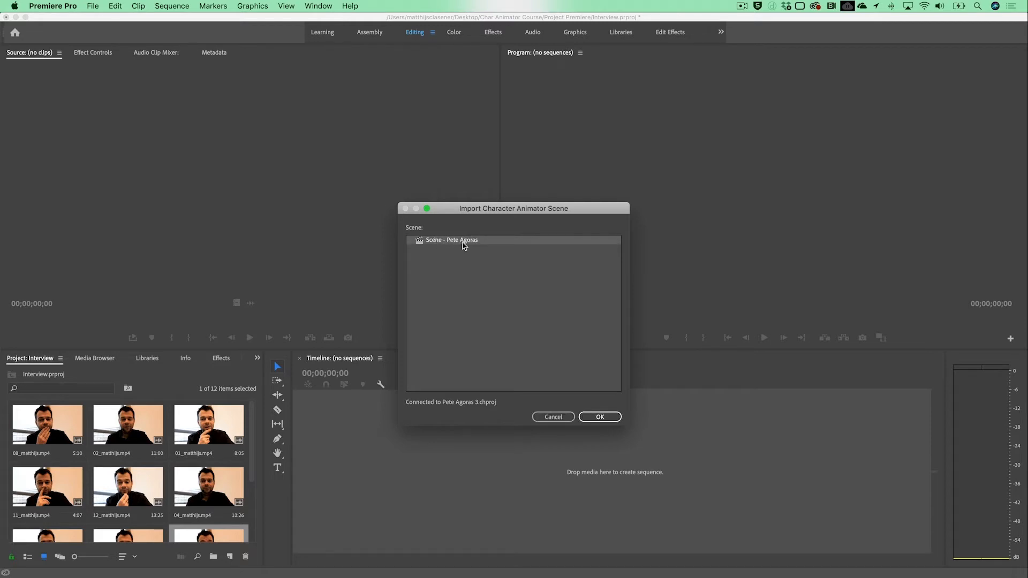
click(611, 419)
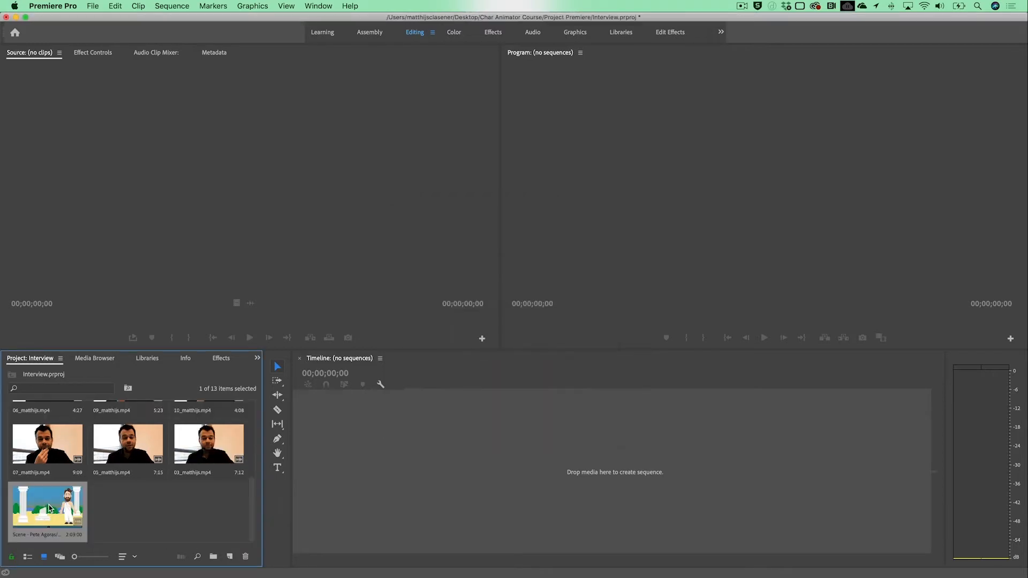
double_click(48, 512)
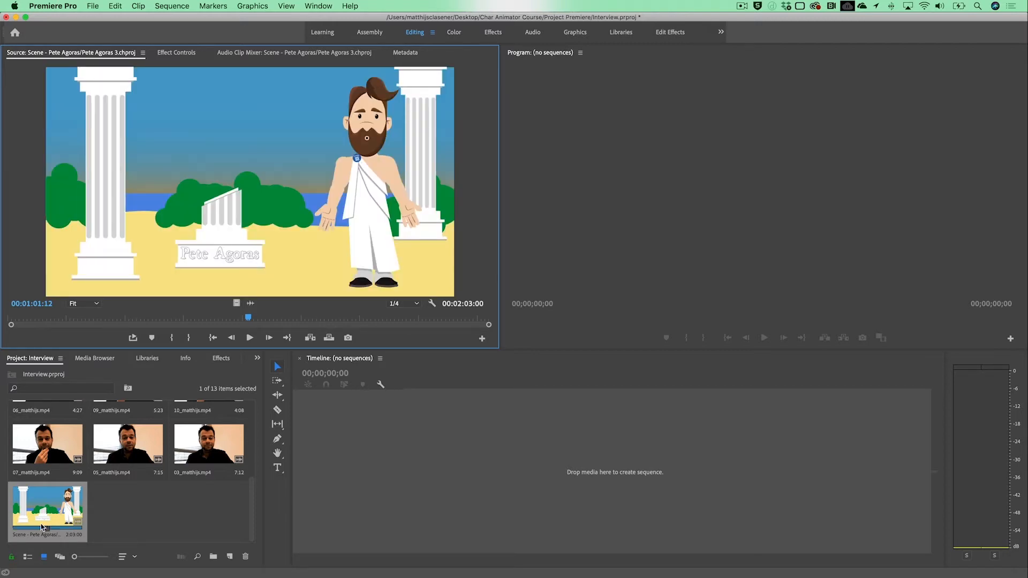
click(248, 340)
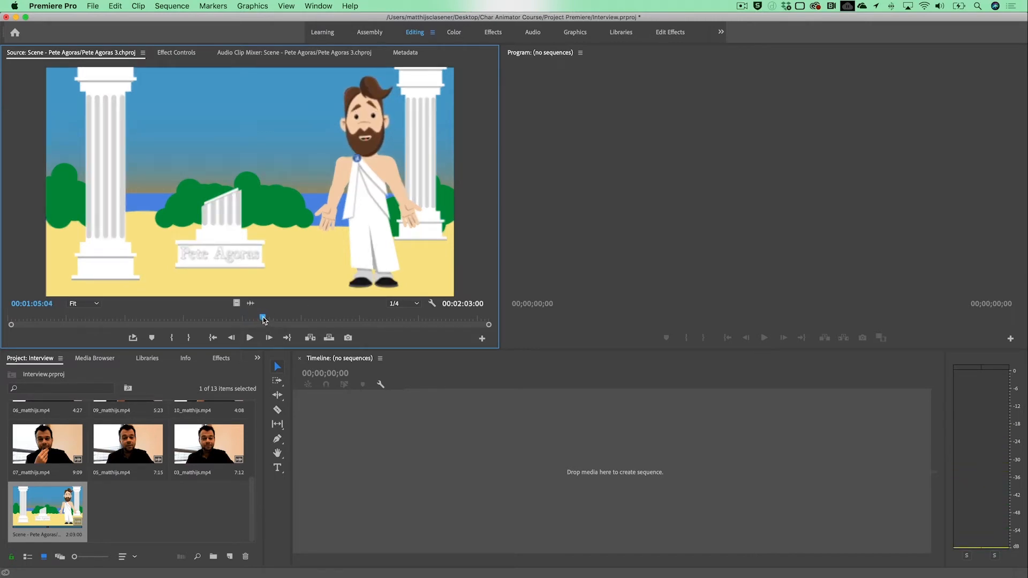
drag(262, 320, 2, 320)
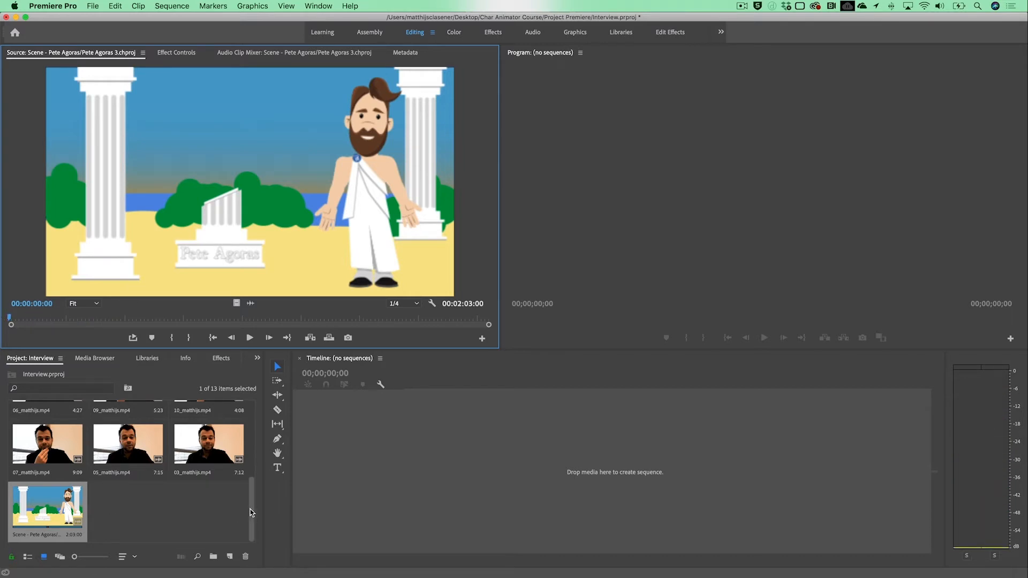
drag(249, 513, 252, 429)
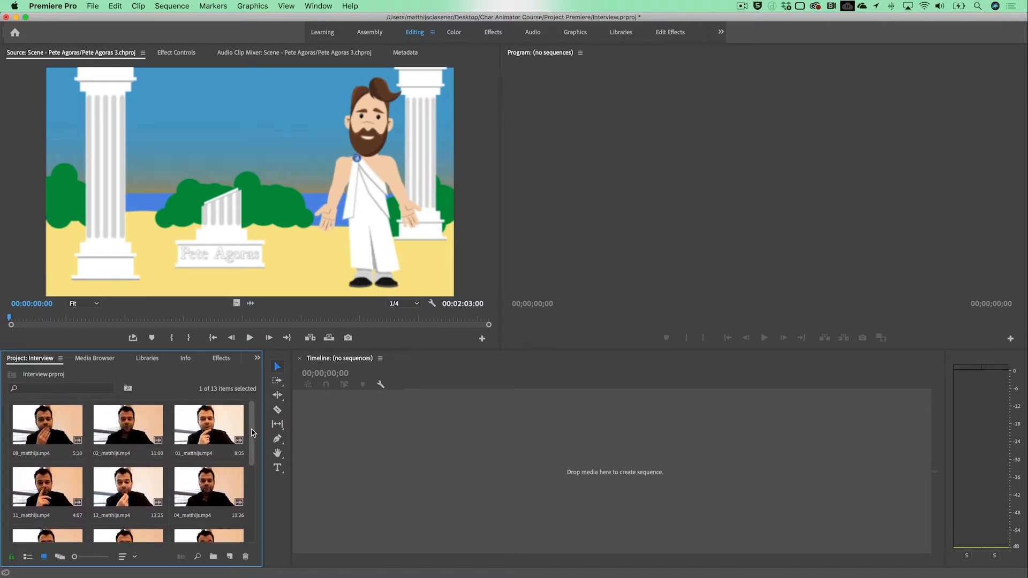
Step: Mark 01_matthijs.mp4 from 06:04:13 to 06:11:18 and drag it into a new sequence
double_click(214, 430)
key(space)
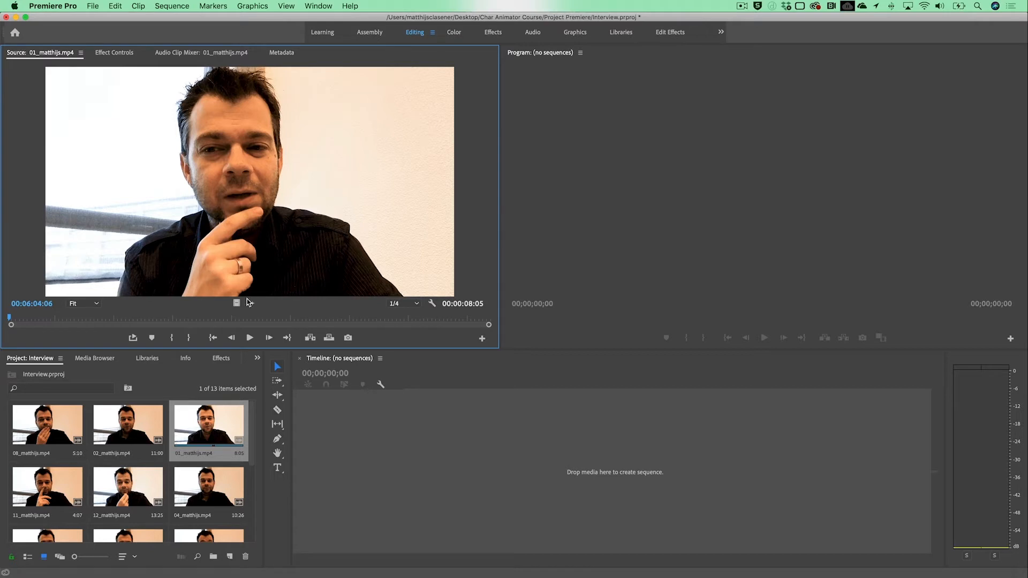
click(249, 338)
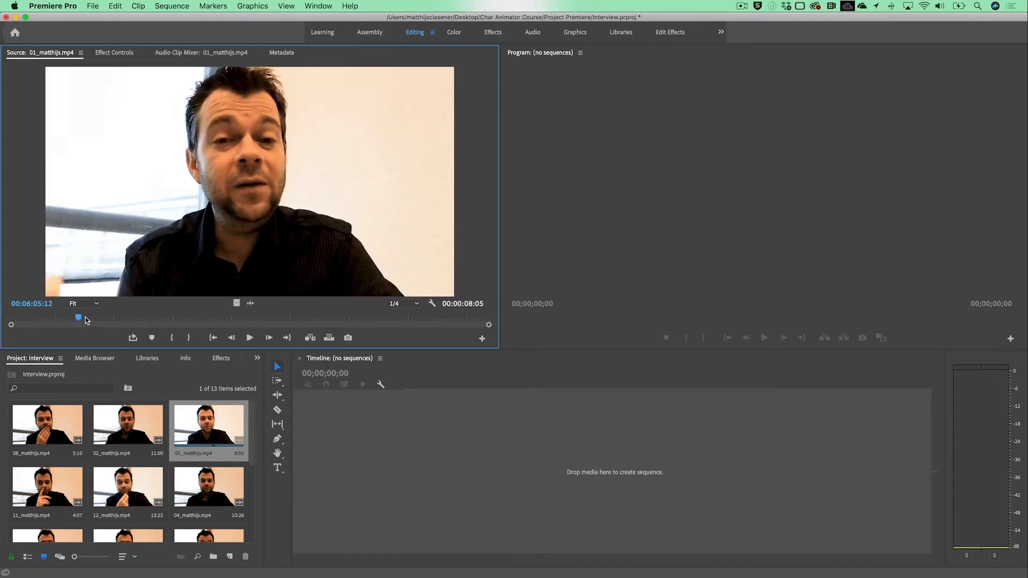
drag(78, 317, 21, 321)
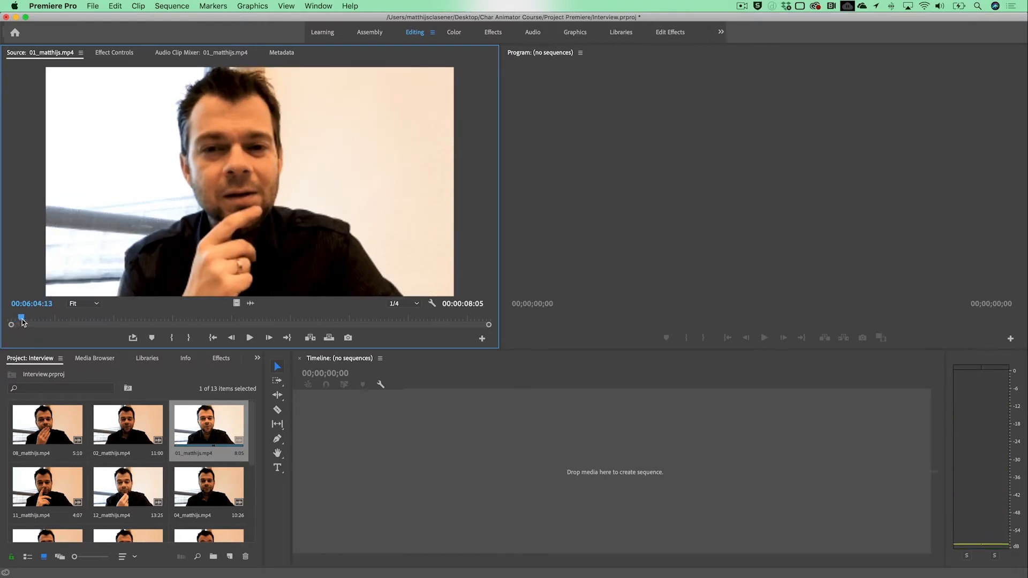
click(175, 342)
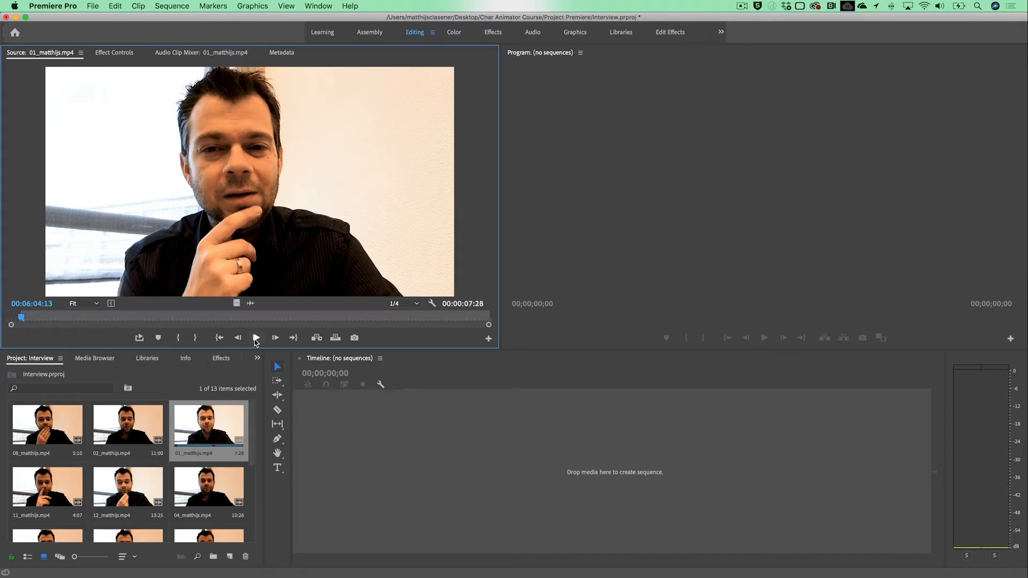
click(259, 339)
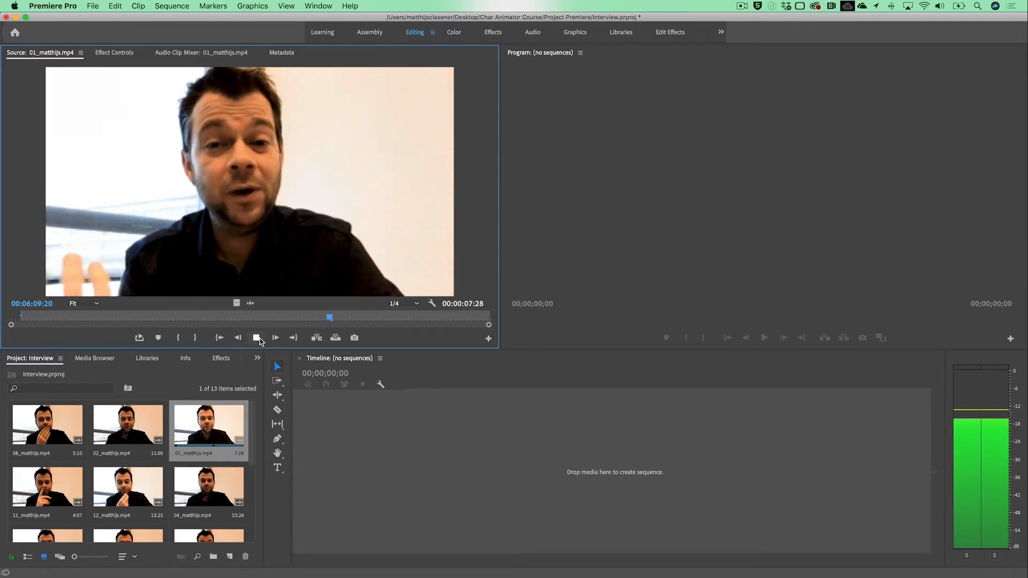
click(258, 338)
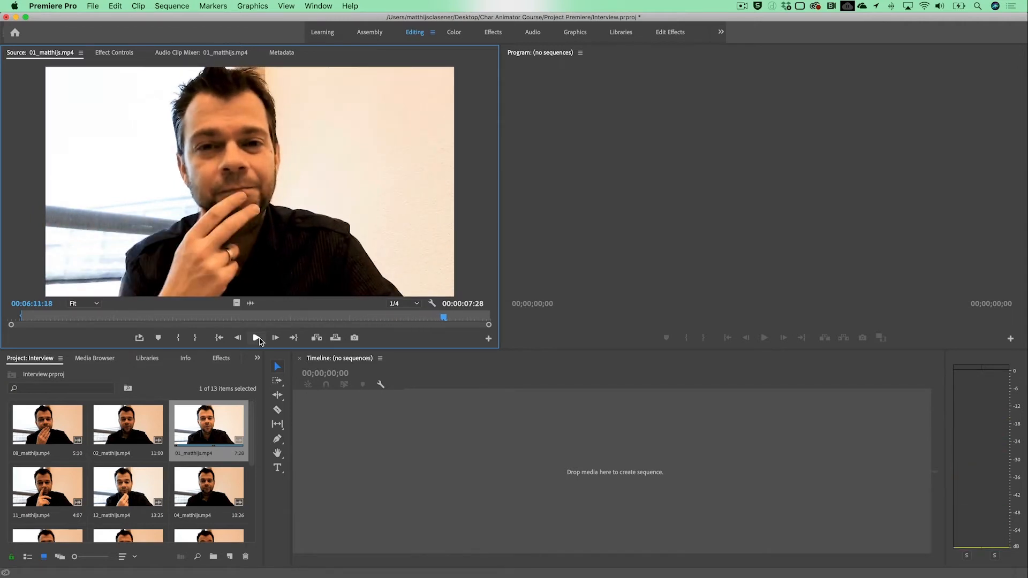
click(197, 338)
drag(222, 231, 373, 454)
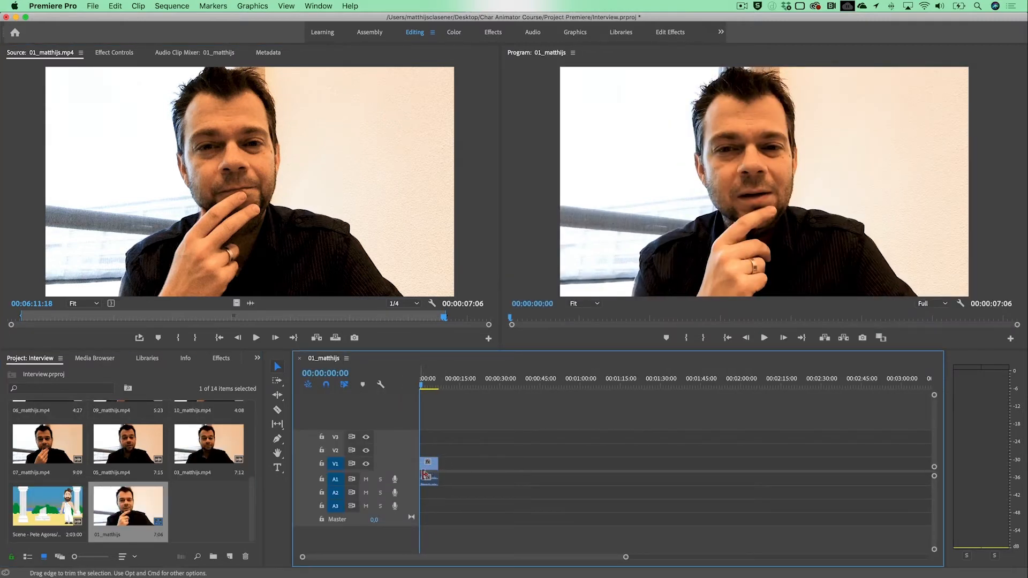
Step: Mark the Pete Agoras scene from 00:00:01:19 to 00:00:06:00 and place it after the webcam clip
double_click(49, 508)
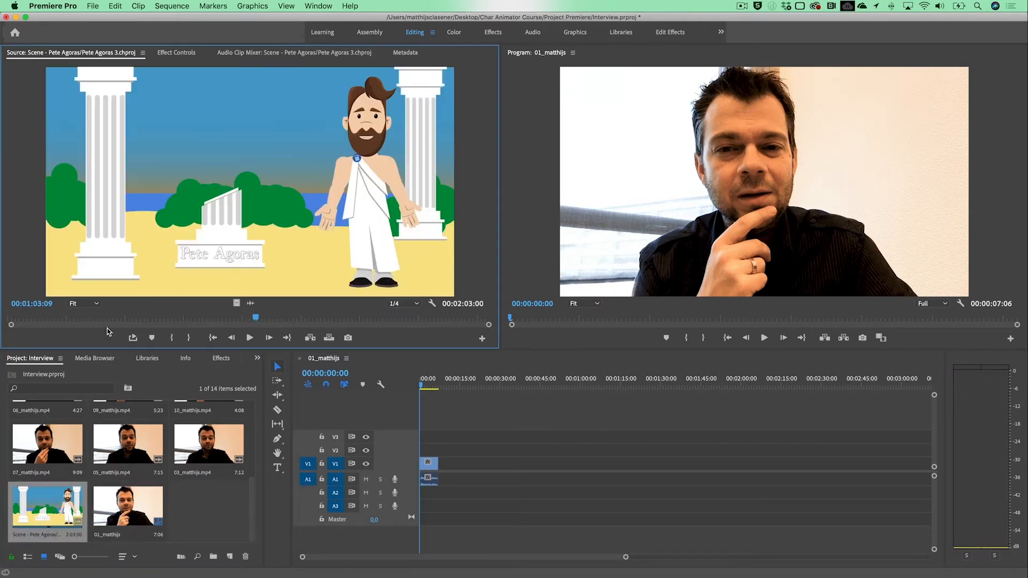
drag(249, 316, 2, 334)
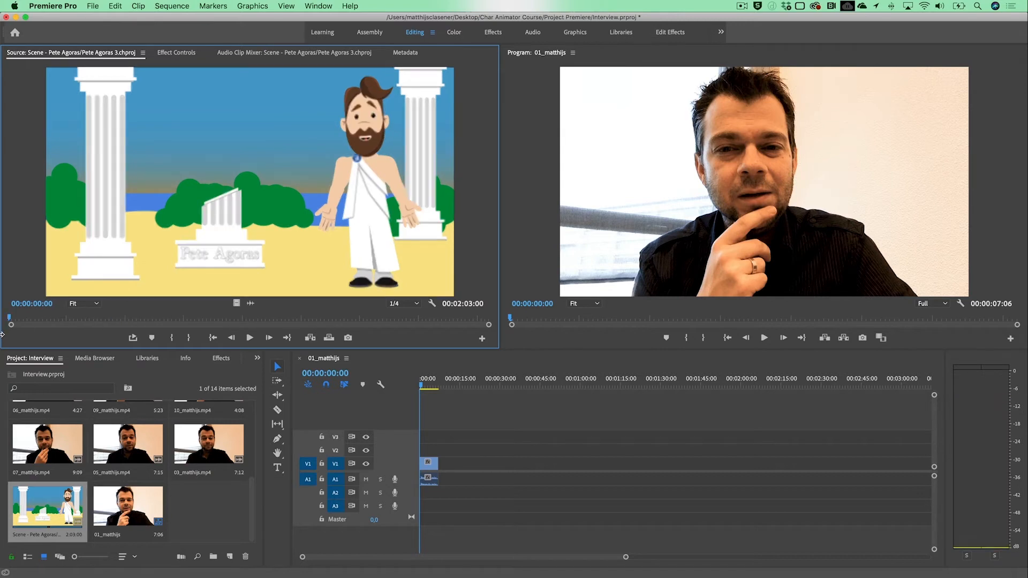
click(251, 338)
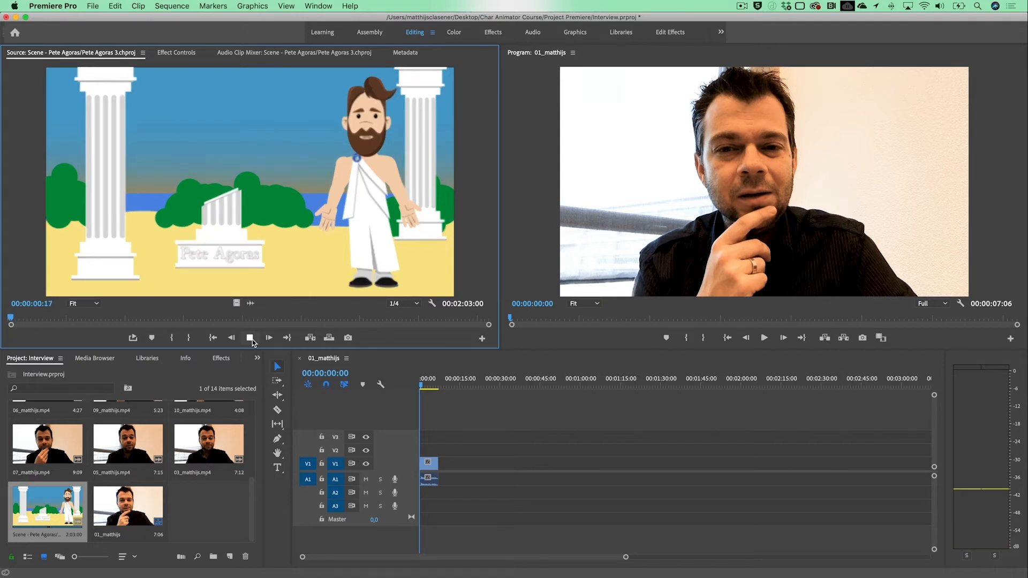
click(251, 339)
drag(17, 320, 15, 320)
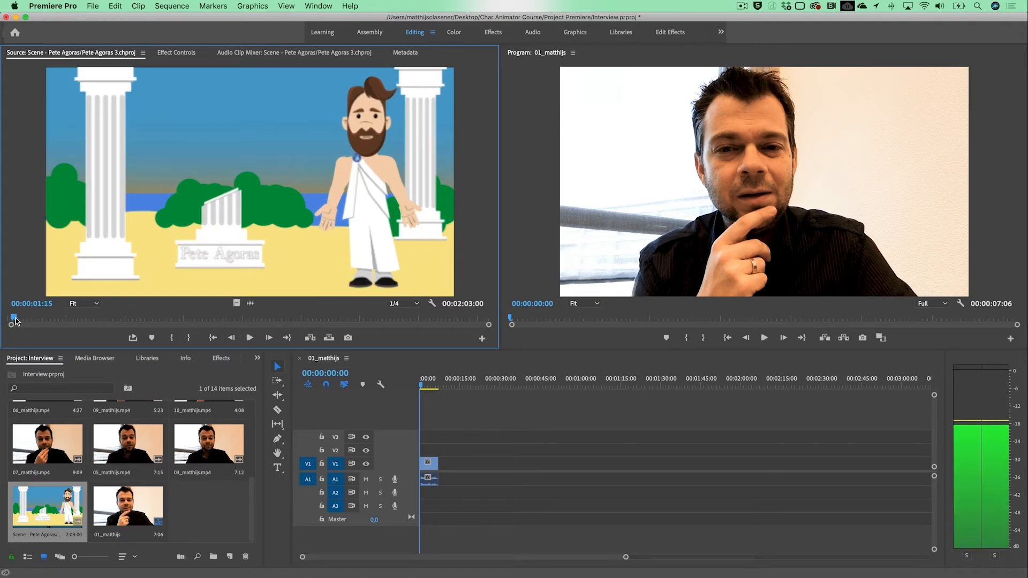
click(174, 341)
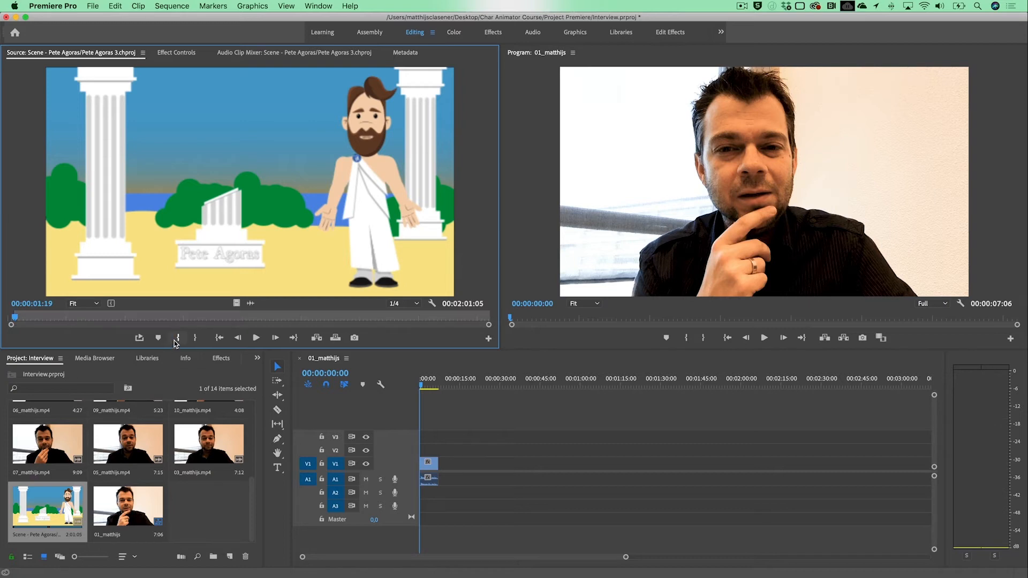
click(256, 339)
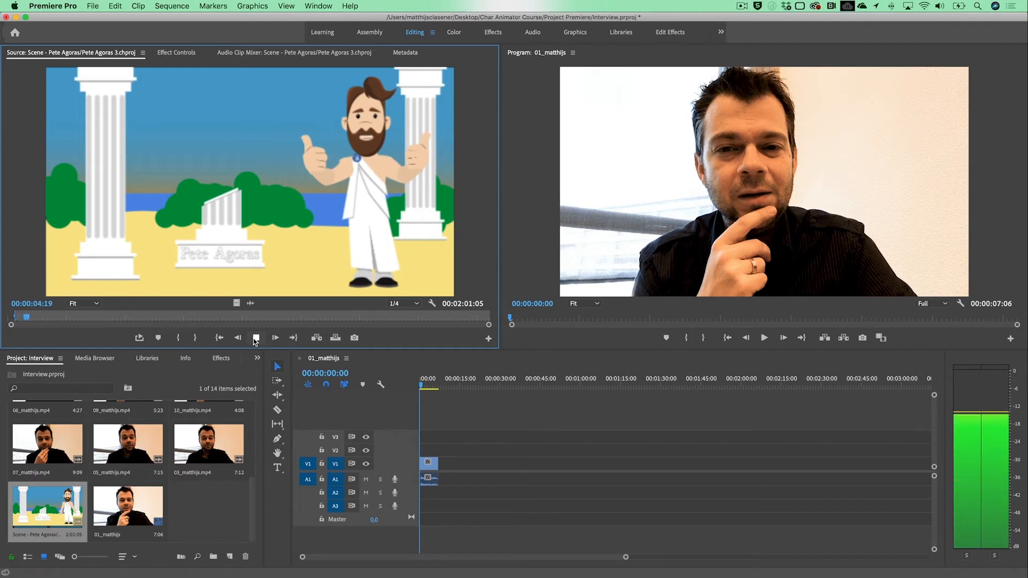
click(256, 338)
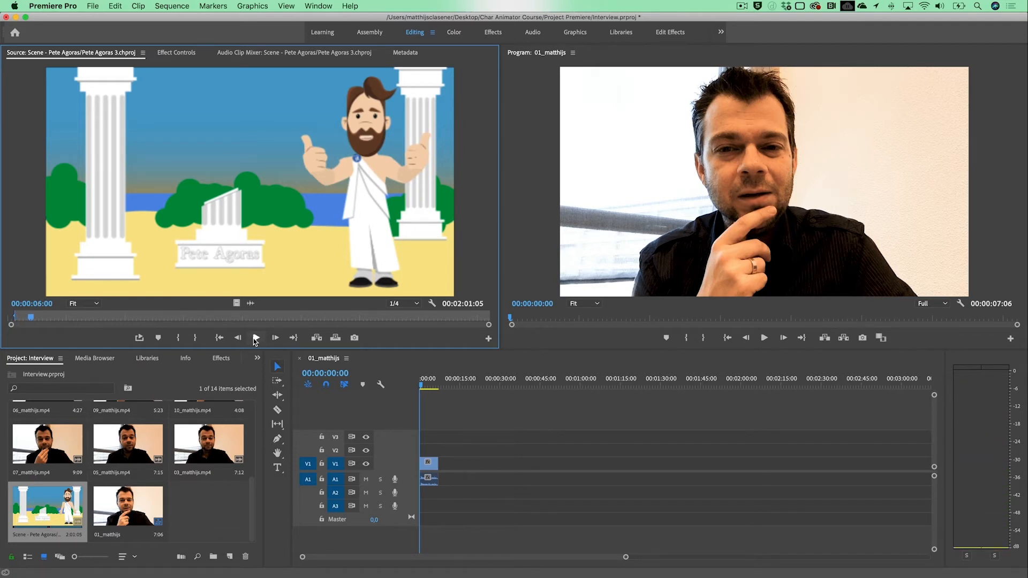
click(195, 338)
drag(173, 204, 443, 484)
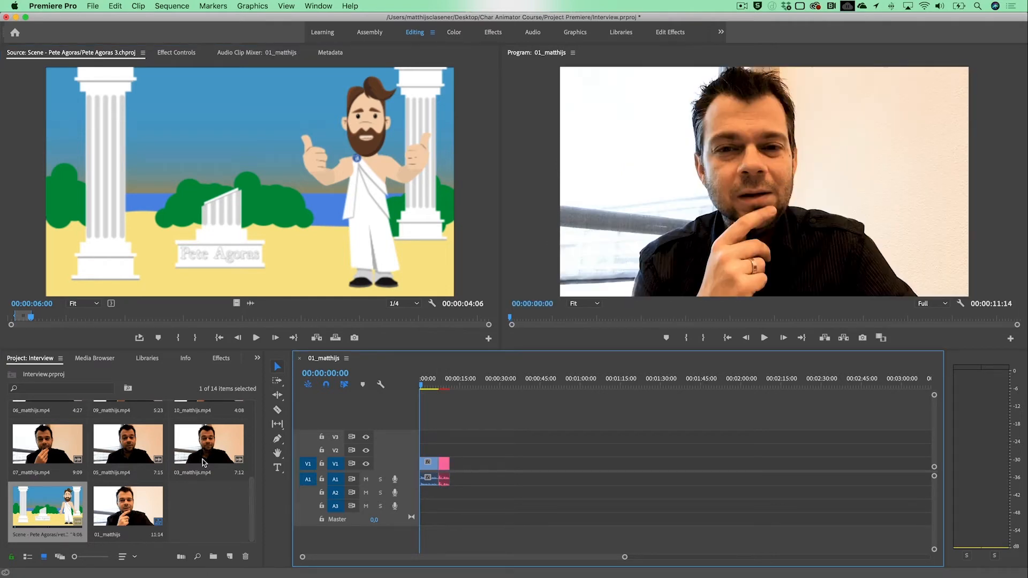
drag(251, 515, 253, 430)
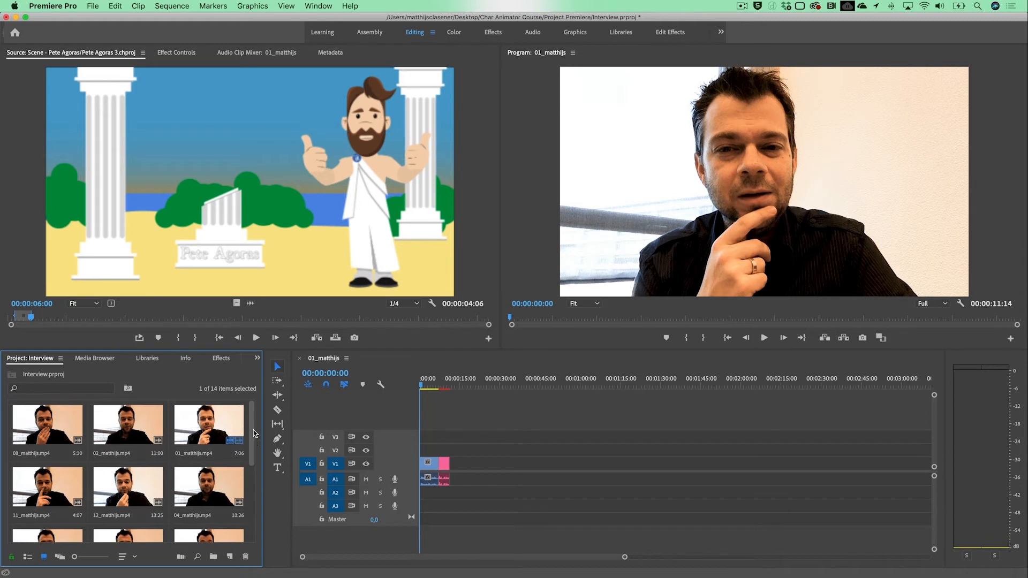
Step: Mark 02_matthijs.mp4 from 00:00:42:18 to 00:00:52:03 and append it after the scene clip
double_click(127, 424)
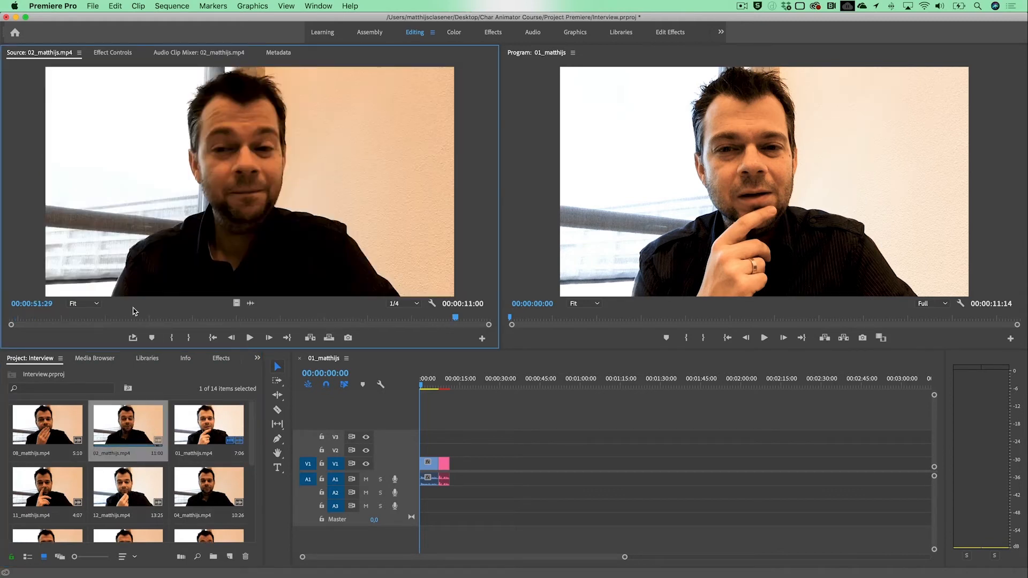
click(31, 317)
click(250, 338)
click(249, 338)
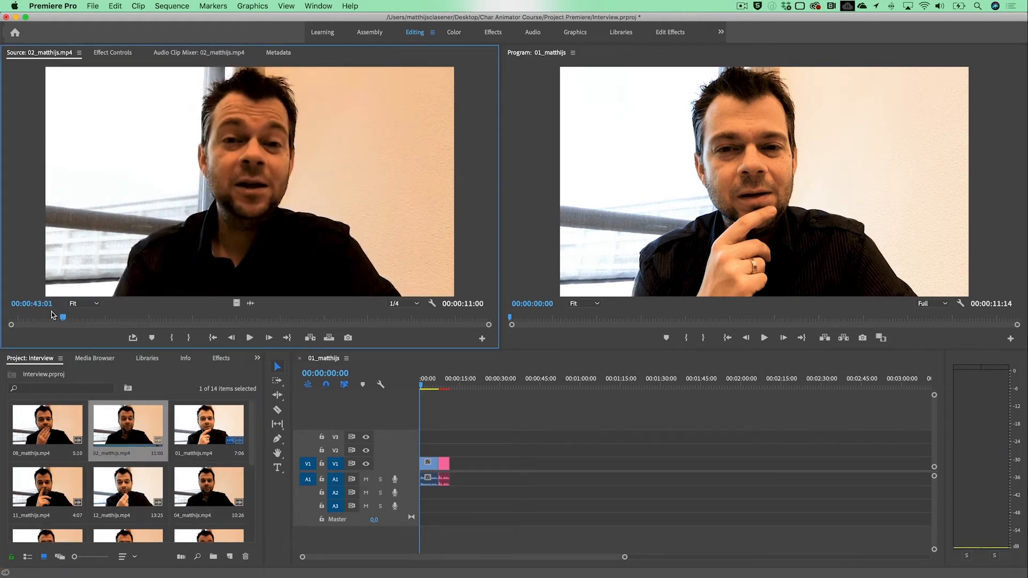
click(53, 318)
drag(54, 319, 44, 318)
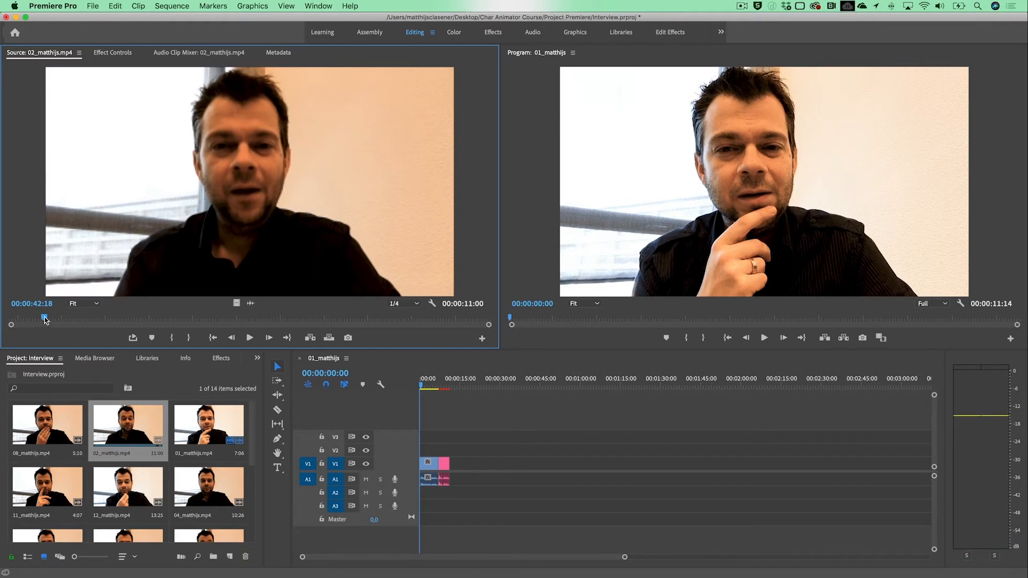
click(172, 338)
click(256, 338)
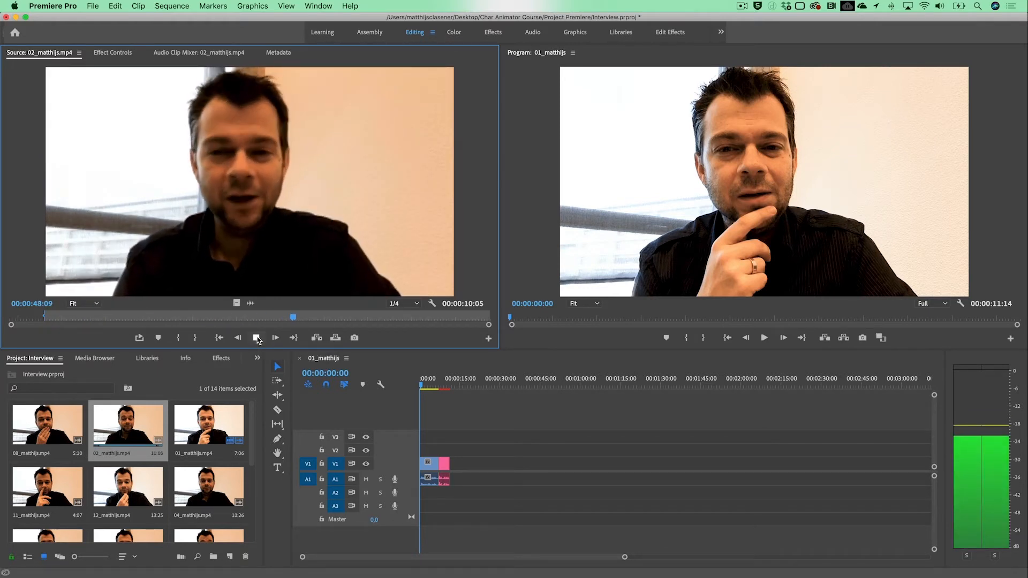
click(256, 338)
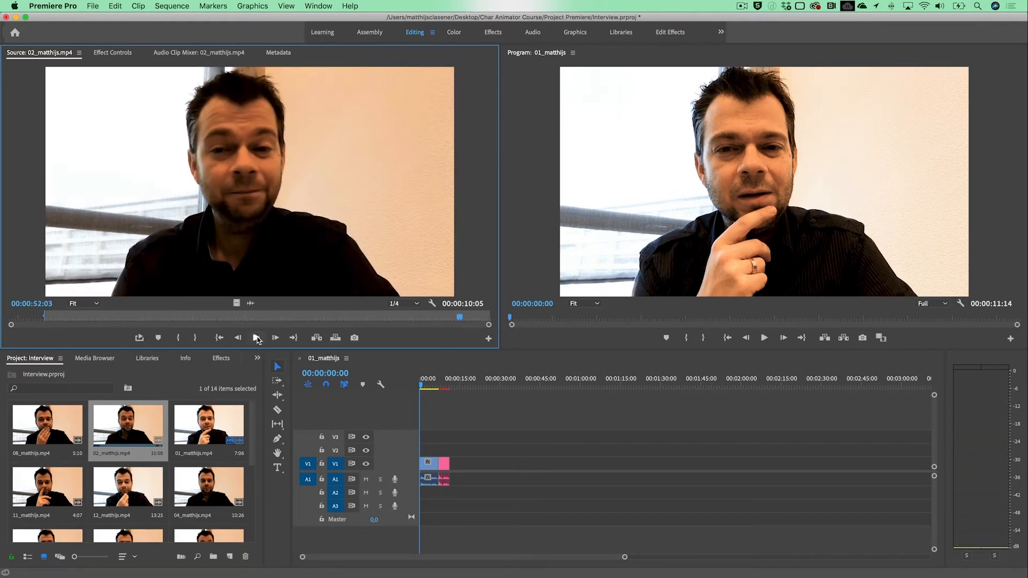
click(194, 338)
drag(202, 193, 455, 467)
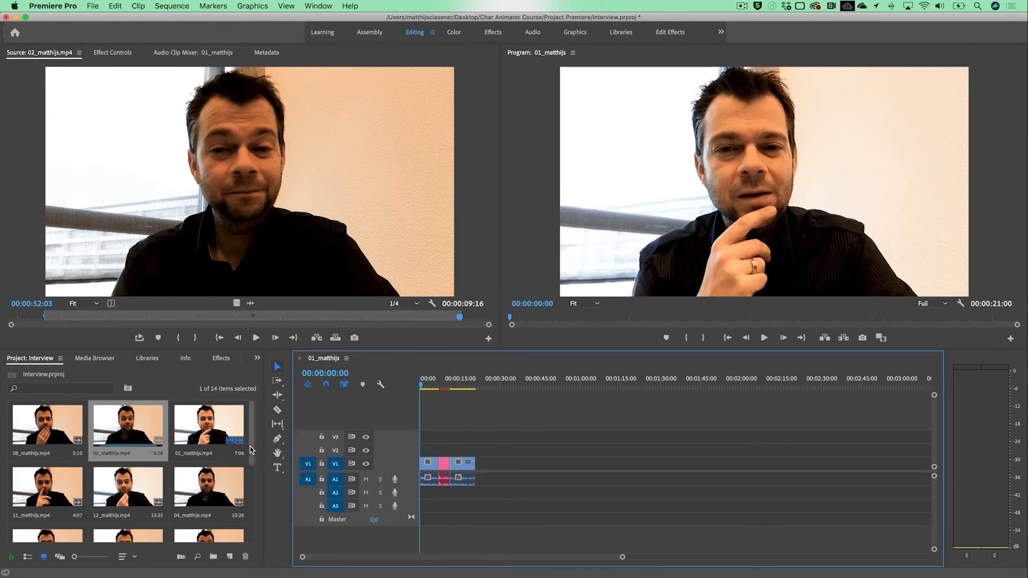
drag(250, 447, 246, 538)
Step: Mark about three seconds of the Pete Agoras scene and drag it onto V1/A1
double_click(49, 518)
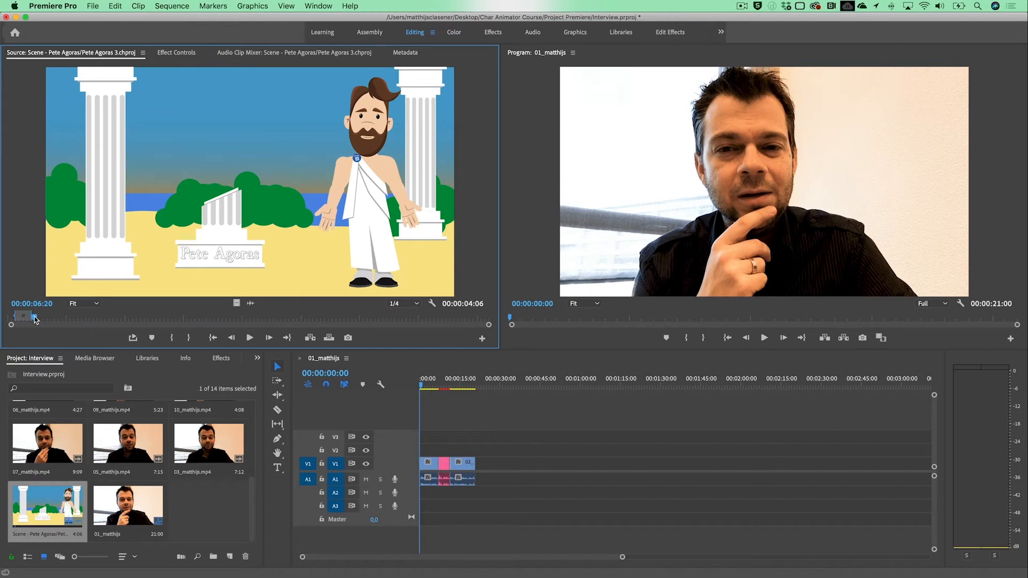
drag(34, 317, 35, 317)
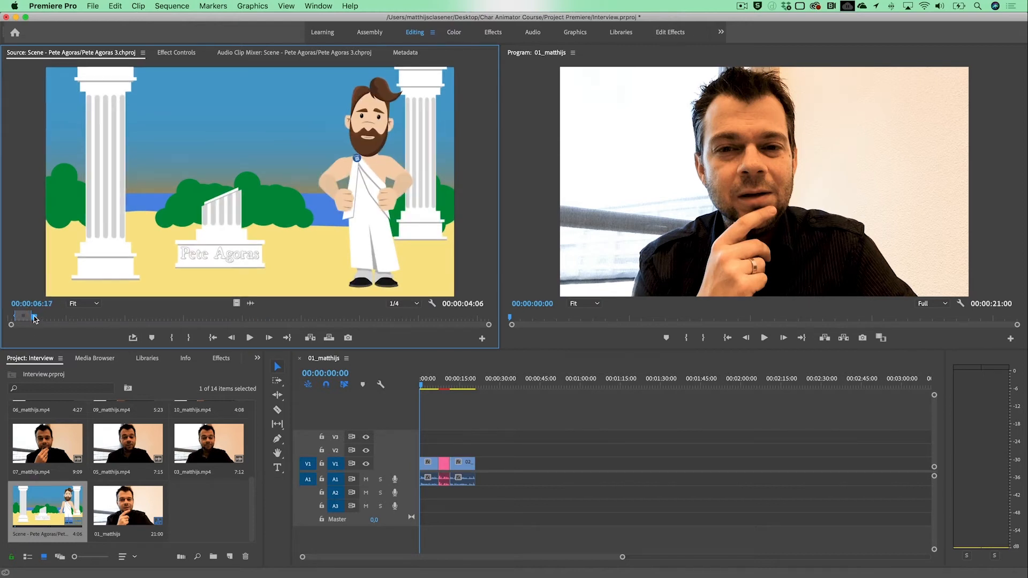
click(249, 339)
click(249, 341)
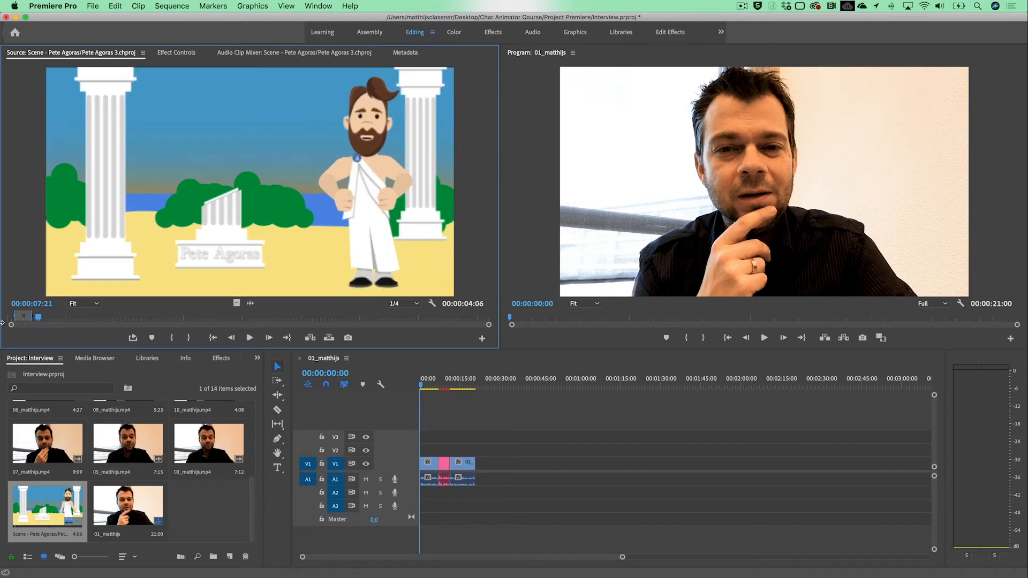
click(38, 320)
drag(38, 321, 35, 320)
click(172, 338)
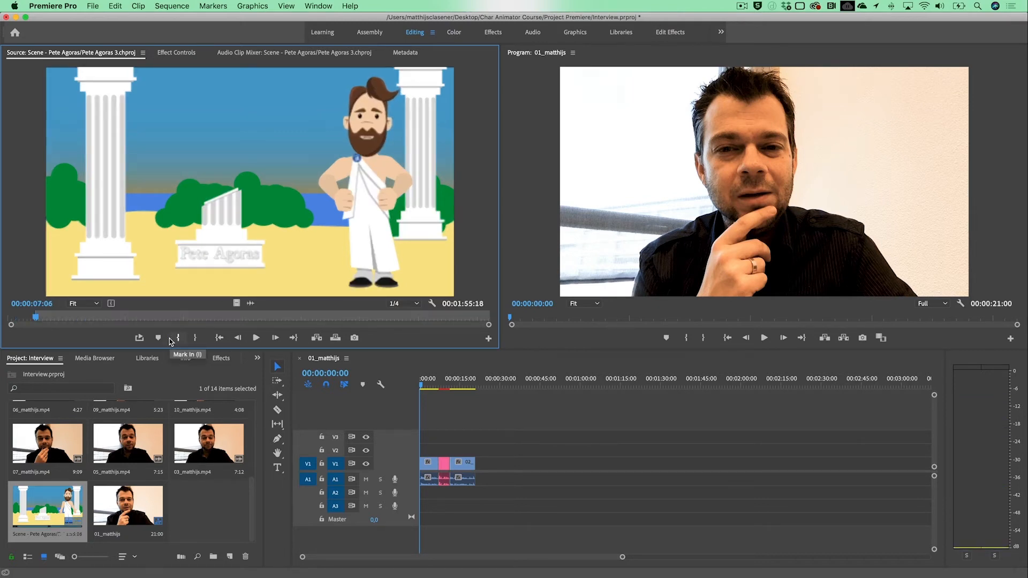
click(260, 341)
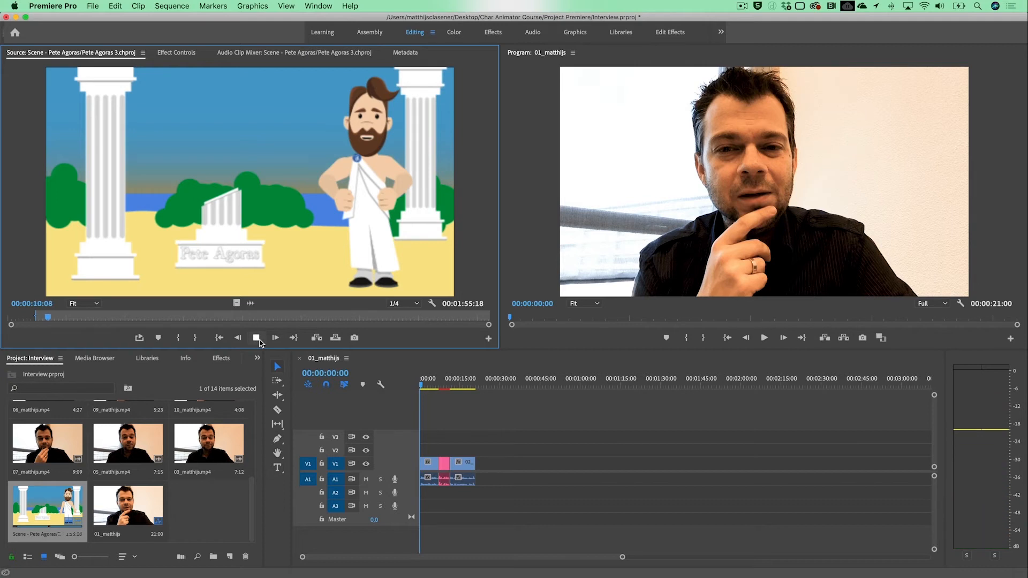
click(259, 340)
click(195, 339)
drag(283, 222, 481, 470)
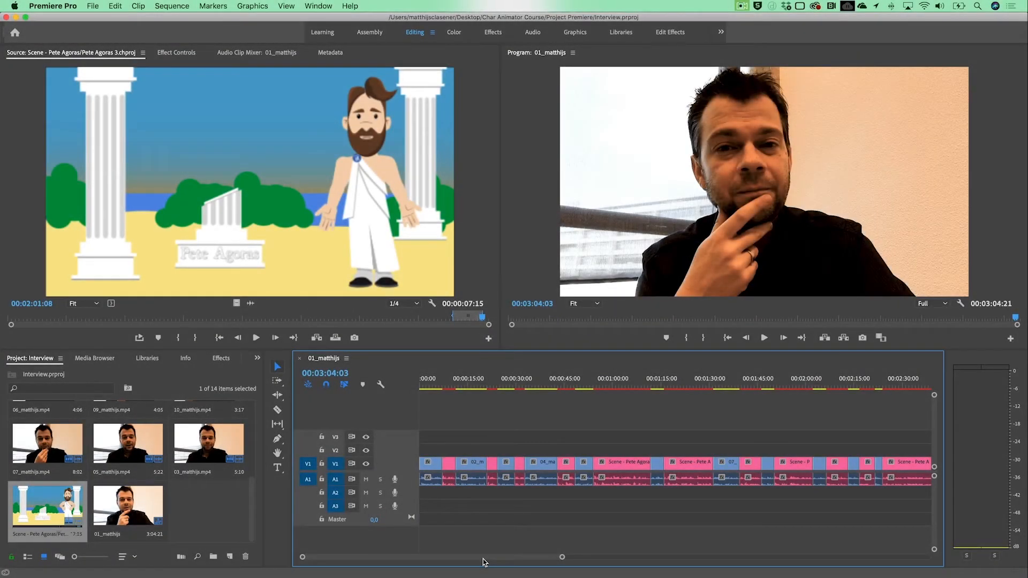
Step: Scroll the timeline to its end and park the playhead on the last Pete Agoras clip
drag(483, 562, 536, 556)
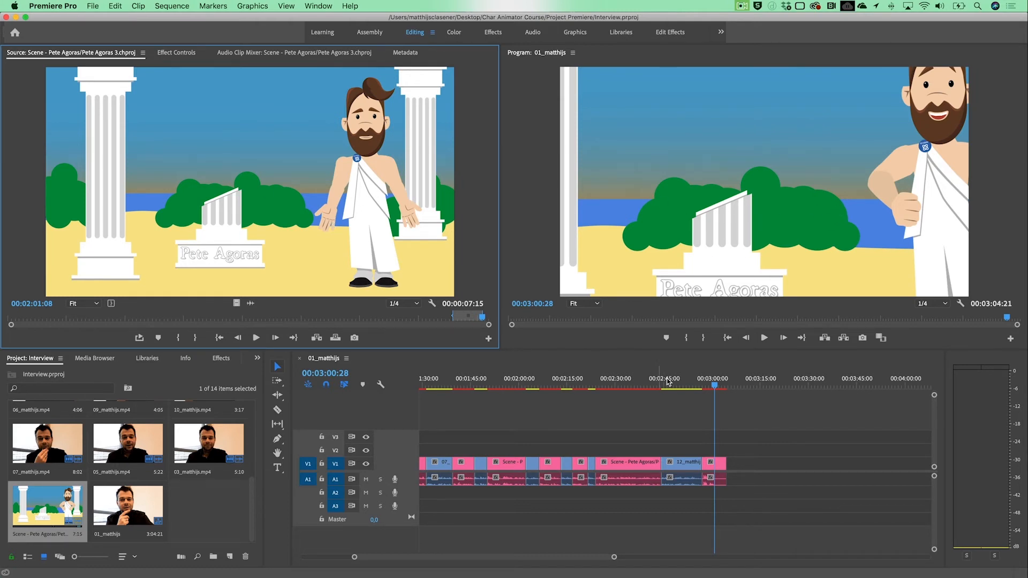
click(689, 384)
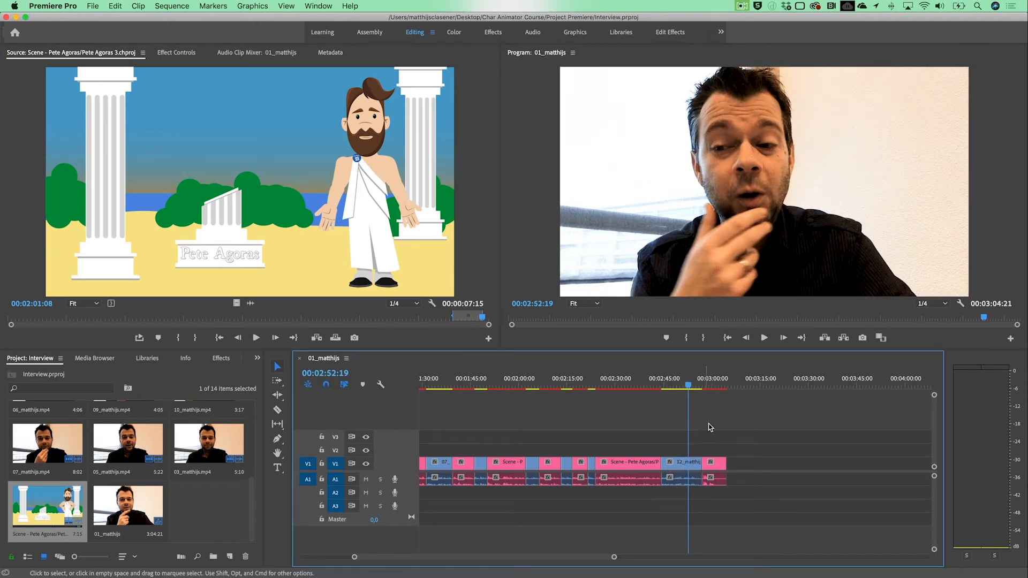
click(711, 382)
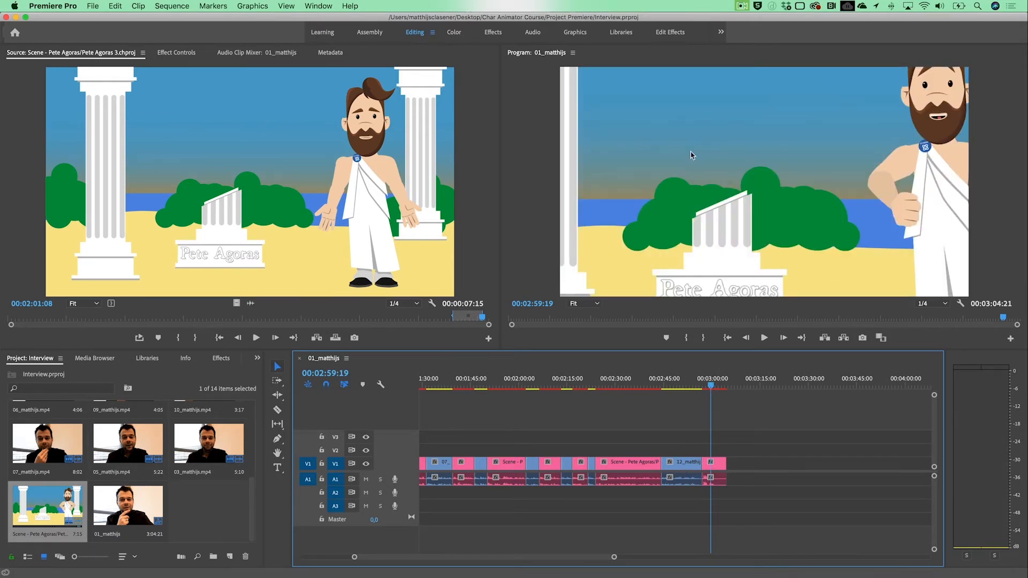
right_click(720, 470)
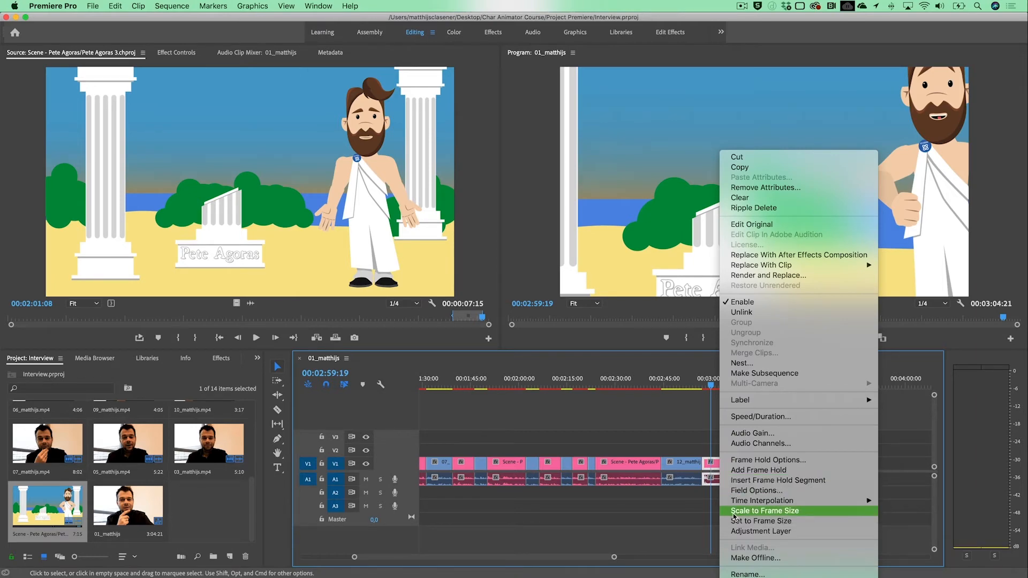
click(765, 511)
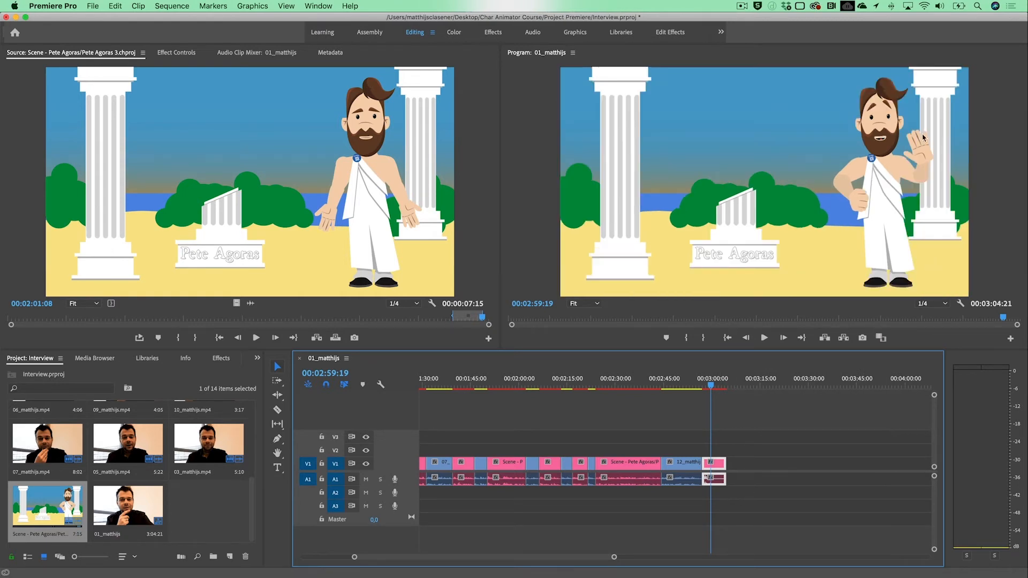
click(630, 382)
click(632, 467)
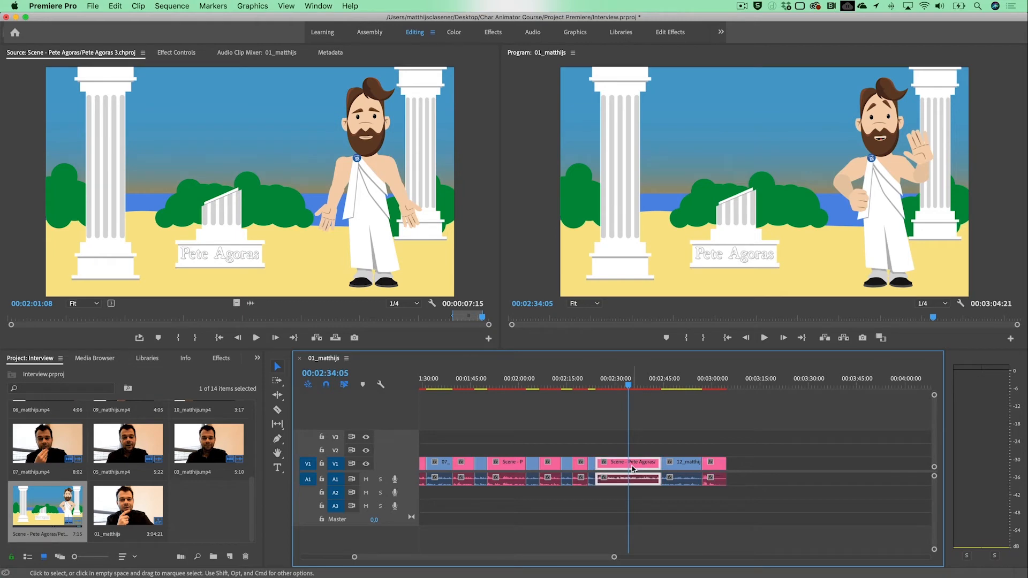
right_click(632, 469)
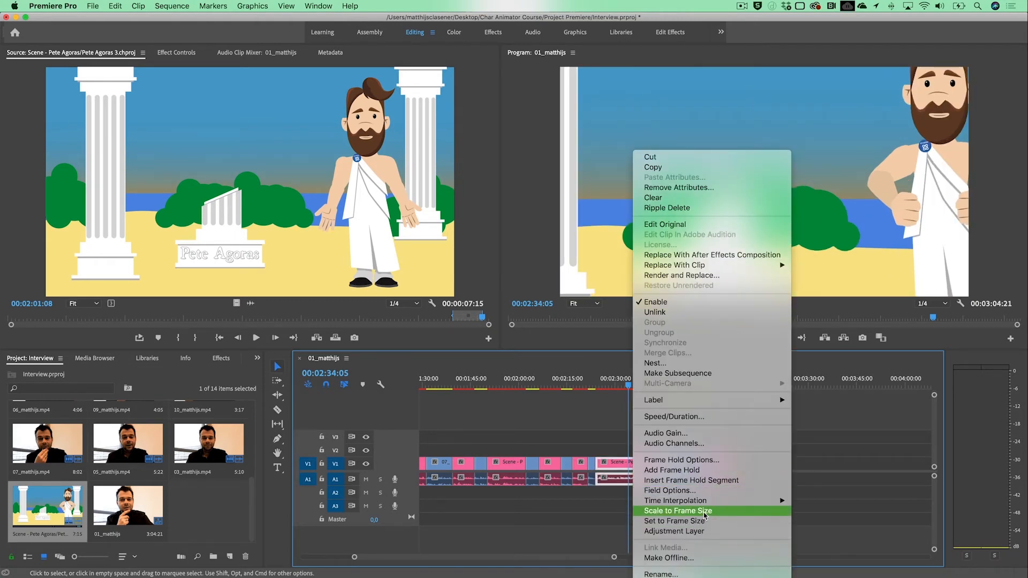
click(704, 512)
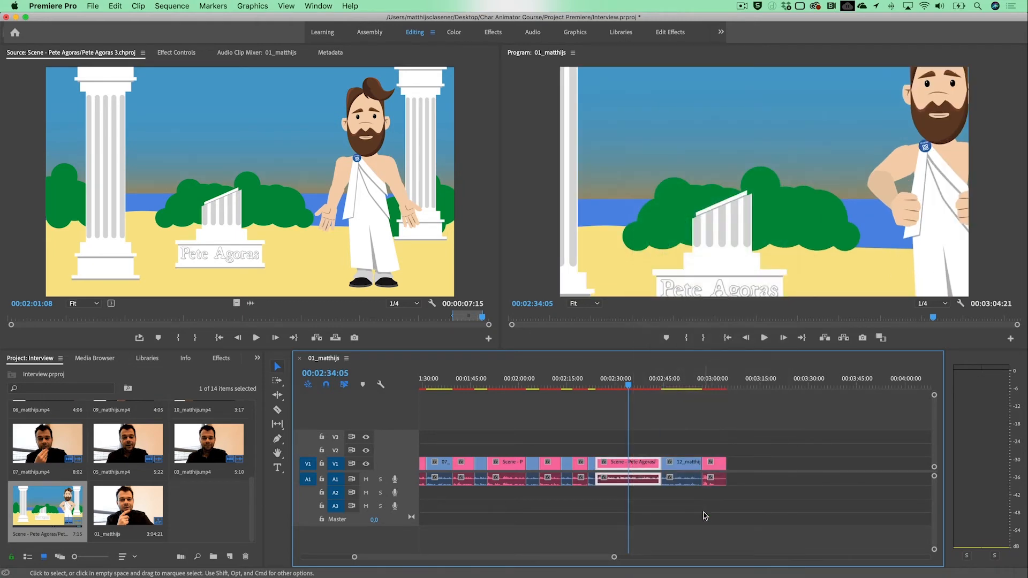
scroll(705, 516, up, 7)
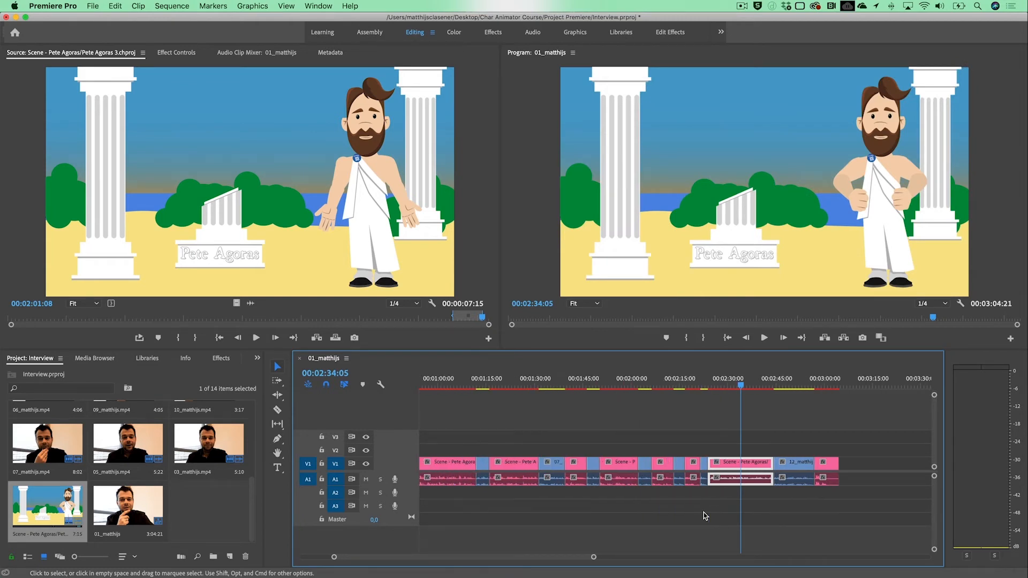
click(692, 385)
scroll(569, 464, up, 10)
shift+click(569, 464)
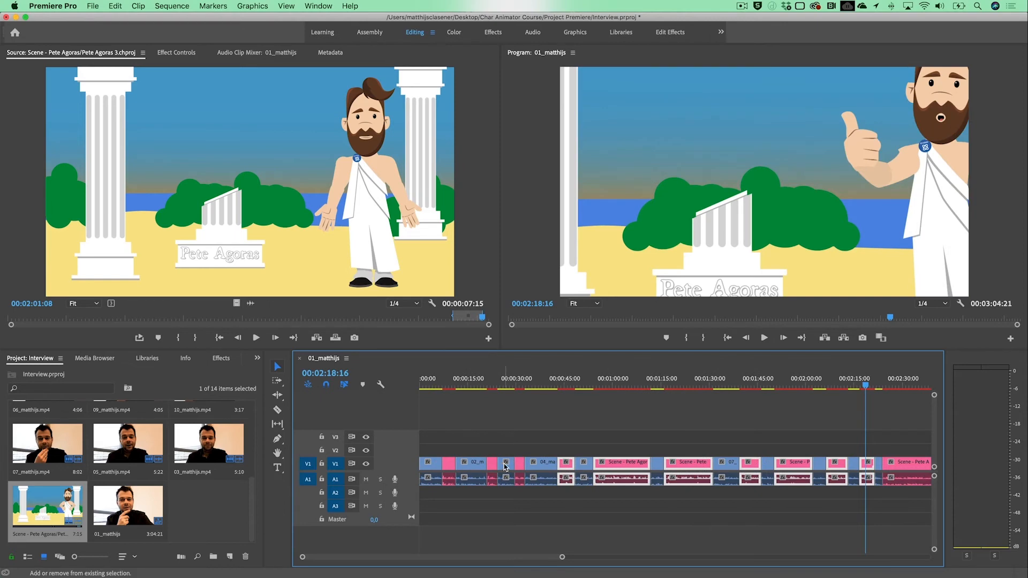
right_click(450, 463)
click(480, 527)
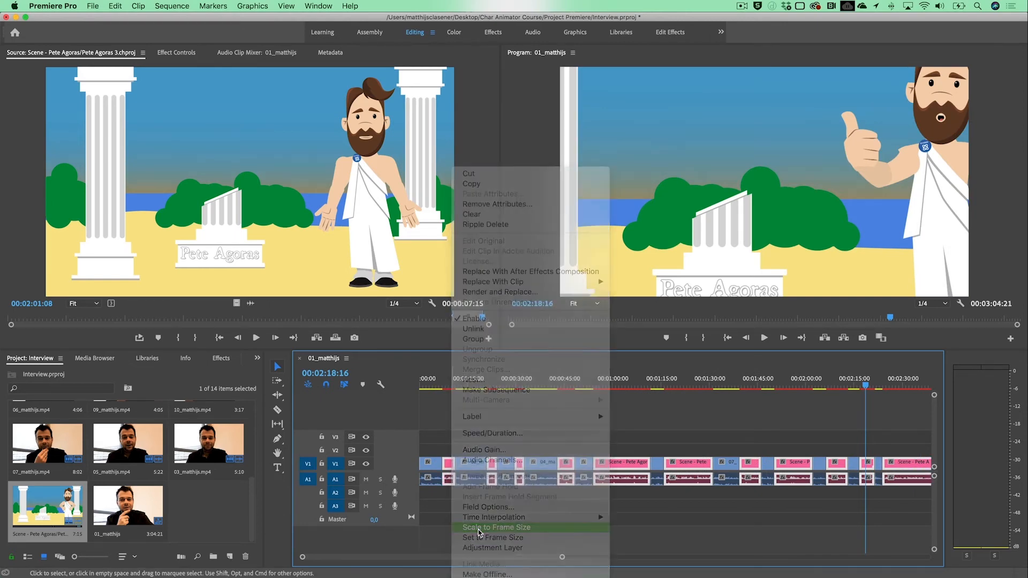
Step: Move the sequence playhead to 00:00:58:01
click(627, 385)
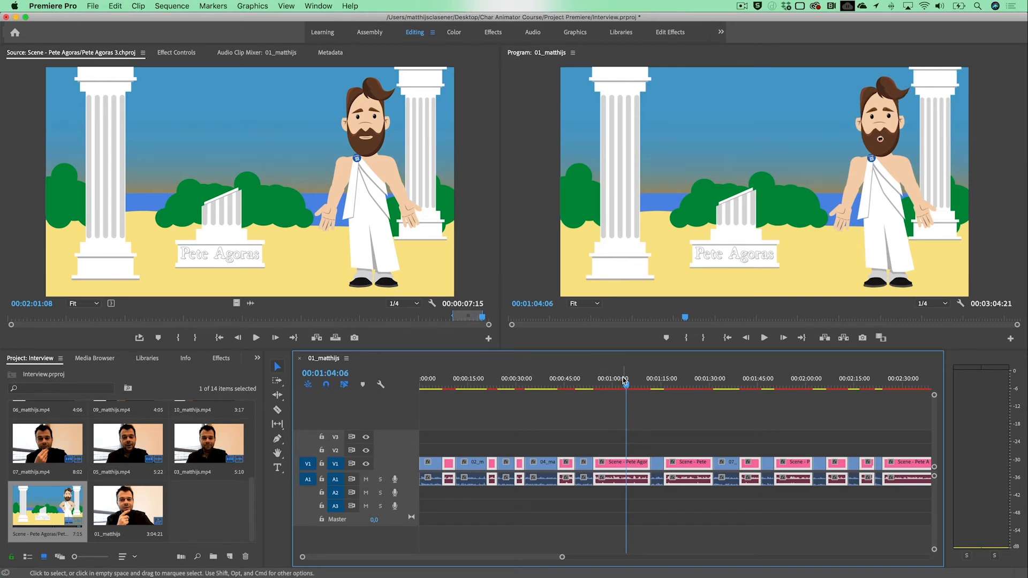
click(608, 383)
drag(608, 383, 607, 384)
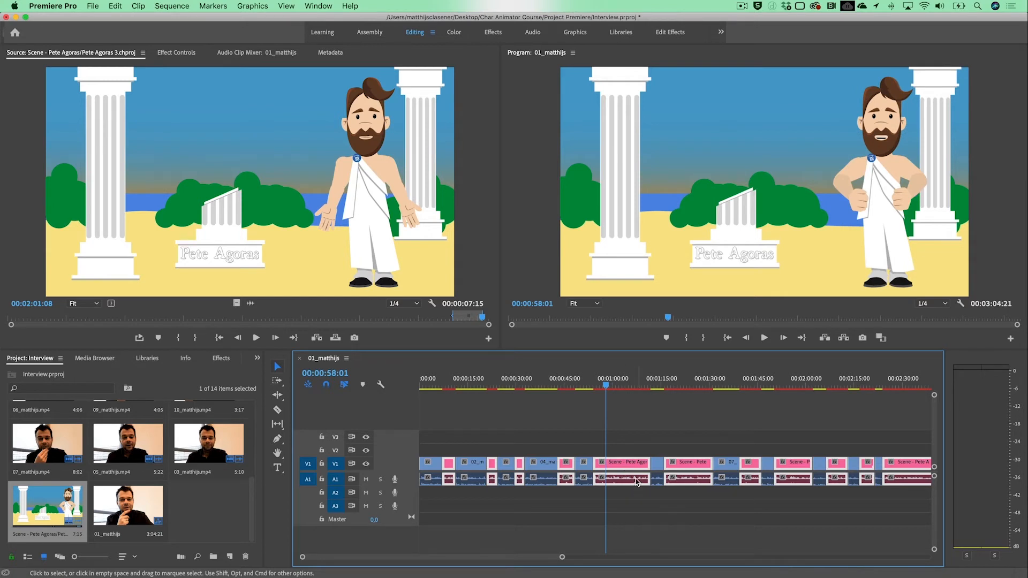
scroll(633, 463, up, 2)
scroll(633, 463, up, 4)
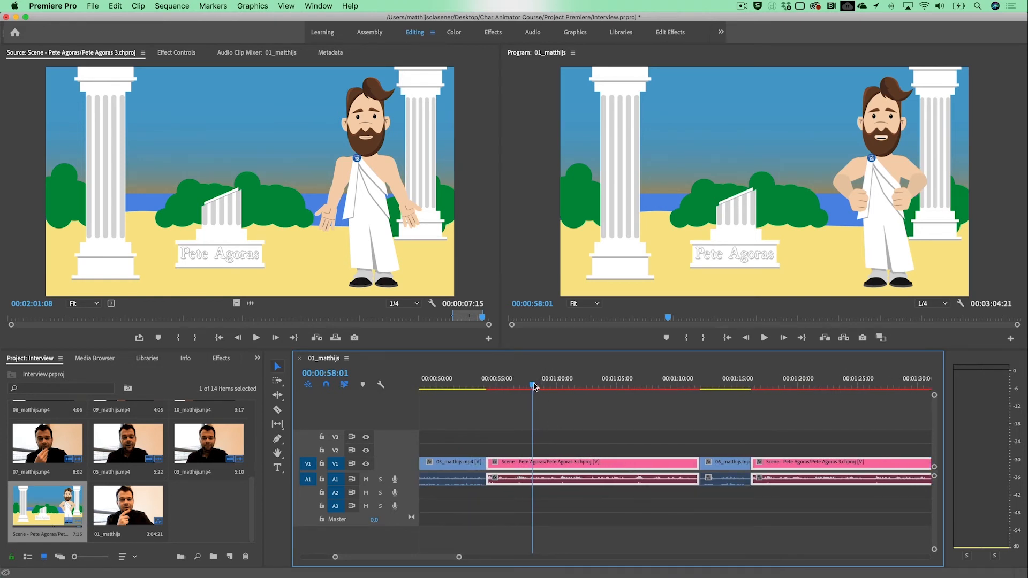
drag(536, 387, 591, 394)
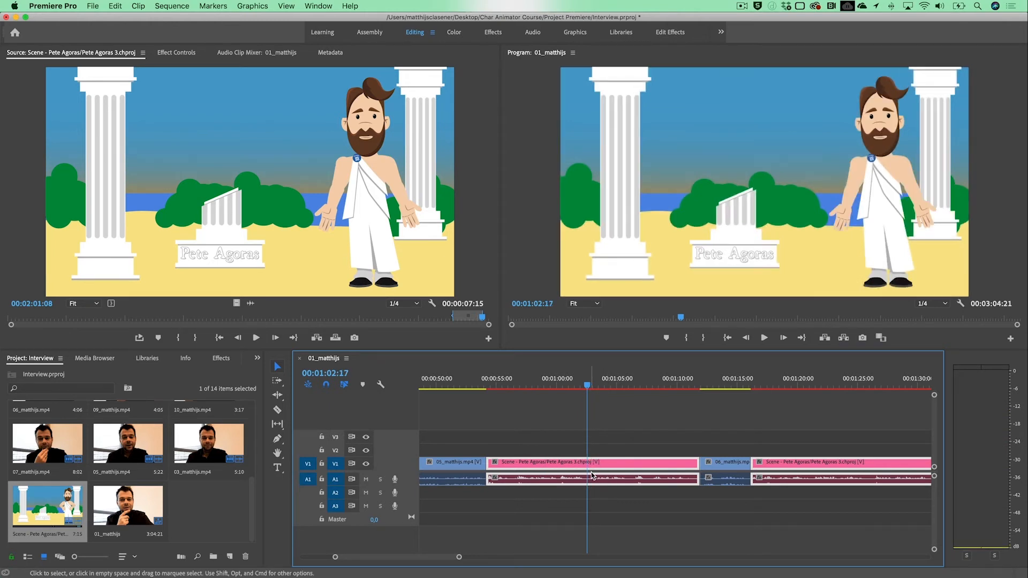
click(277, 409)
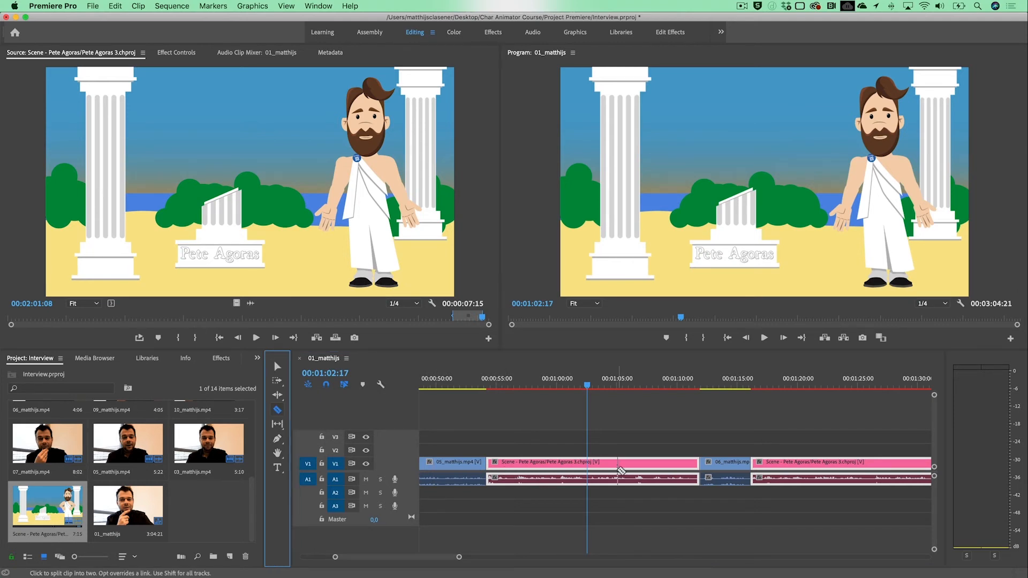
click(588, 466)
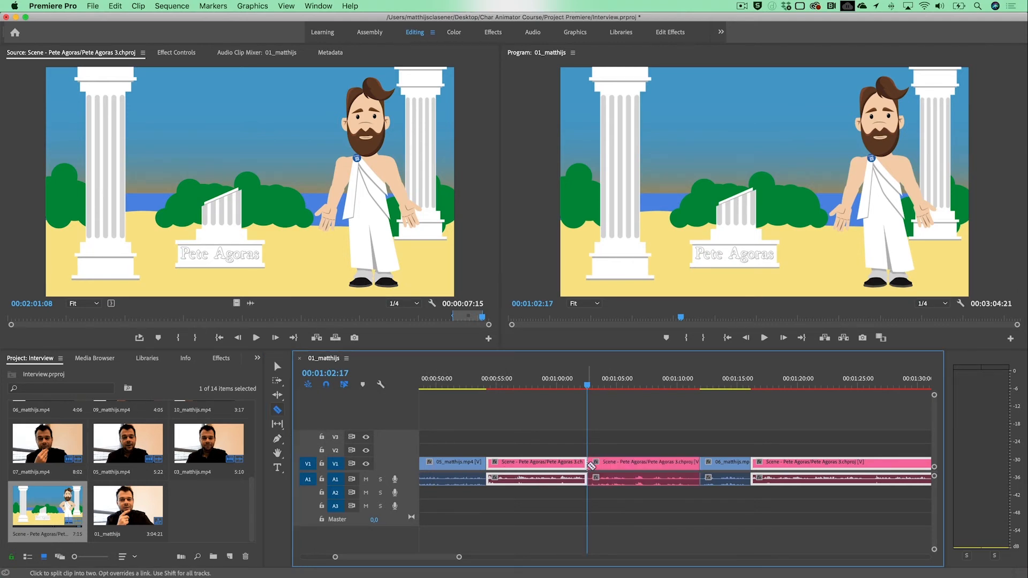
click(276, 368)
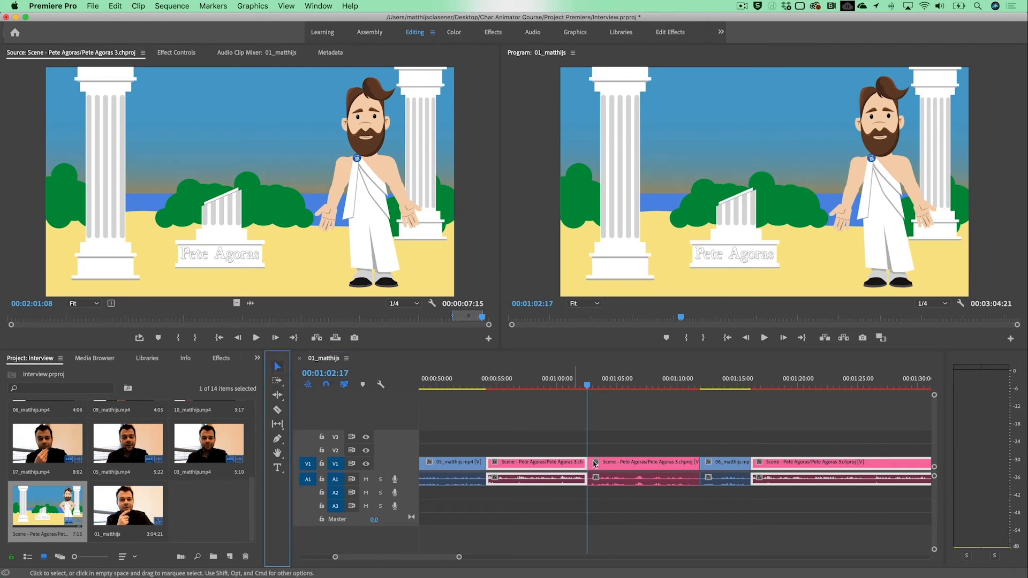
click(646, 466)
drag(629, 385, 644, 386)
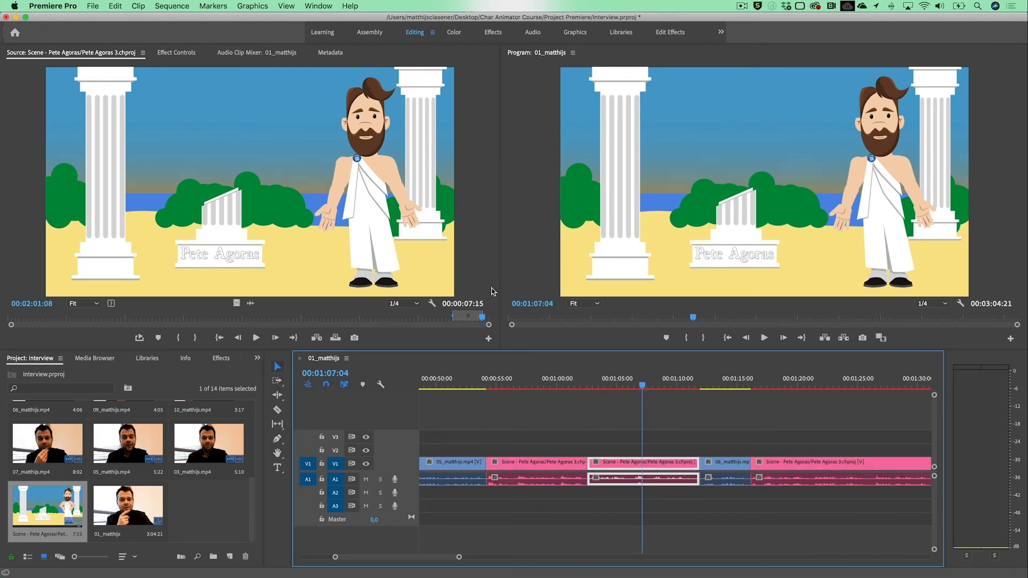
Step: Enlarge the second half's Scale in Effect Controls and shift the image left in the Program monitor
click(182, 57)
click(193, 118)
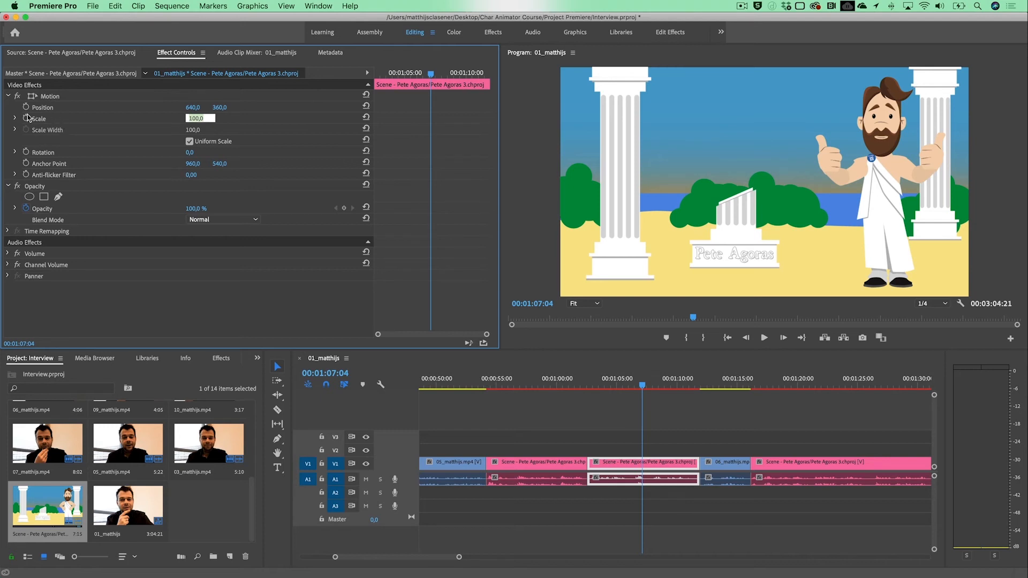
text(150)
key(Return)
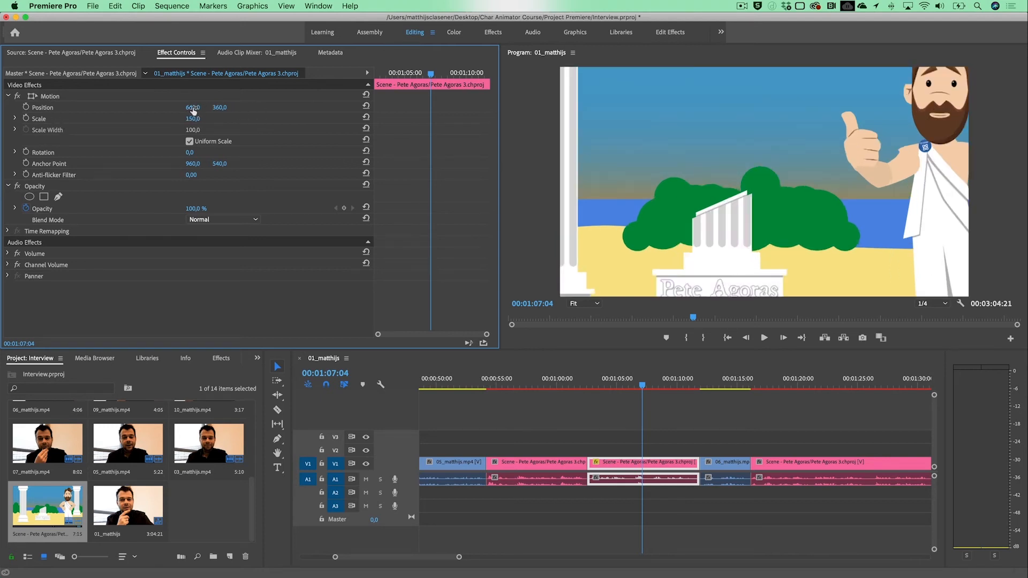
click(801, 163)
drag(871, 158, 768, 214)
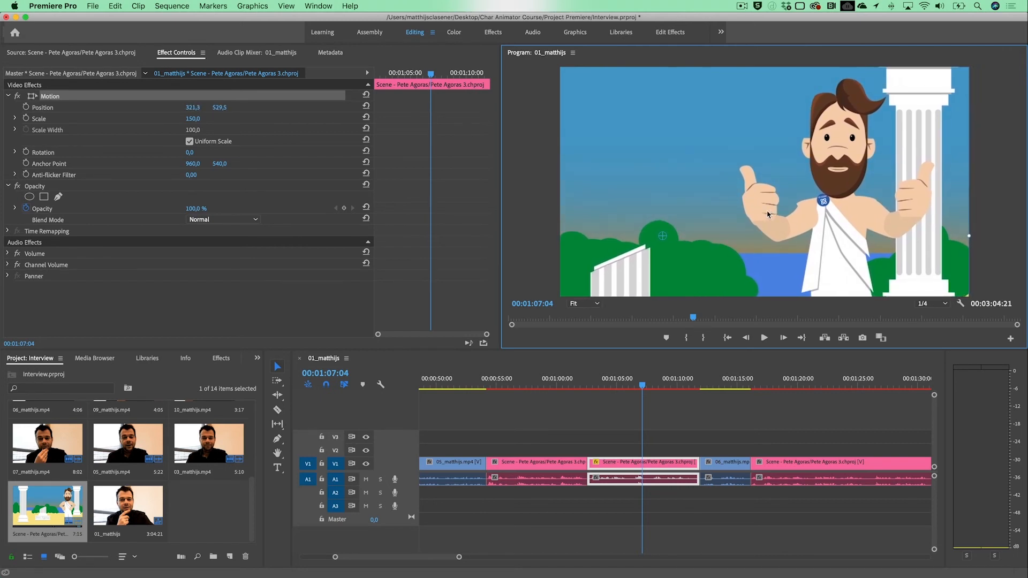
Step: Set Scale to 175 and reposition the close-up to 195.4, 630.2, then review it
click(200, 118)
text(17)
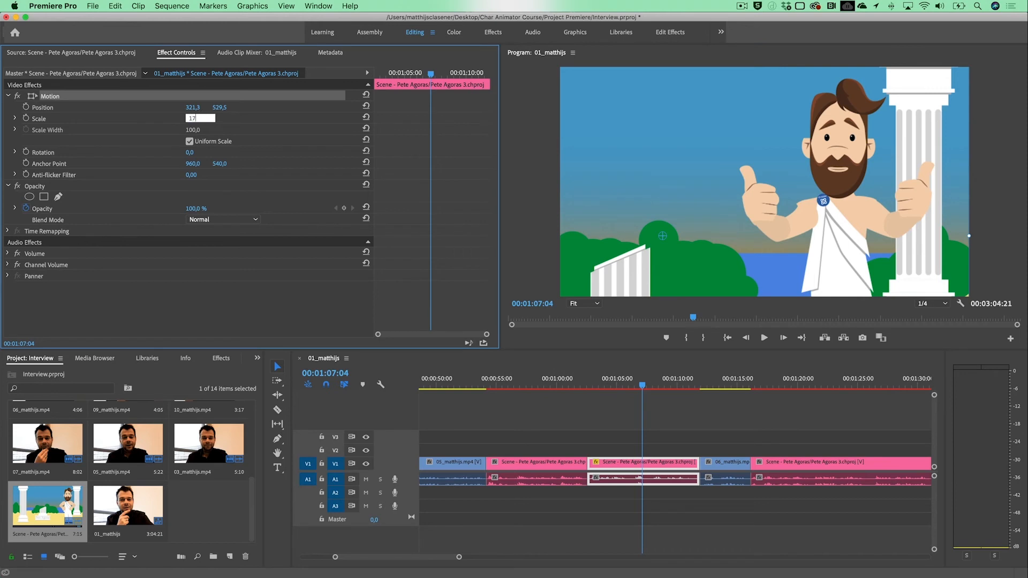
text(5)
key(Return)
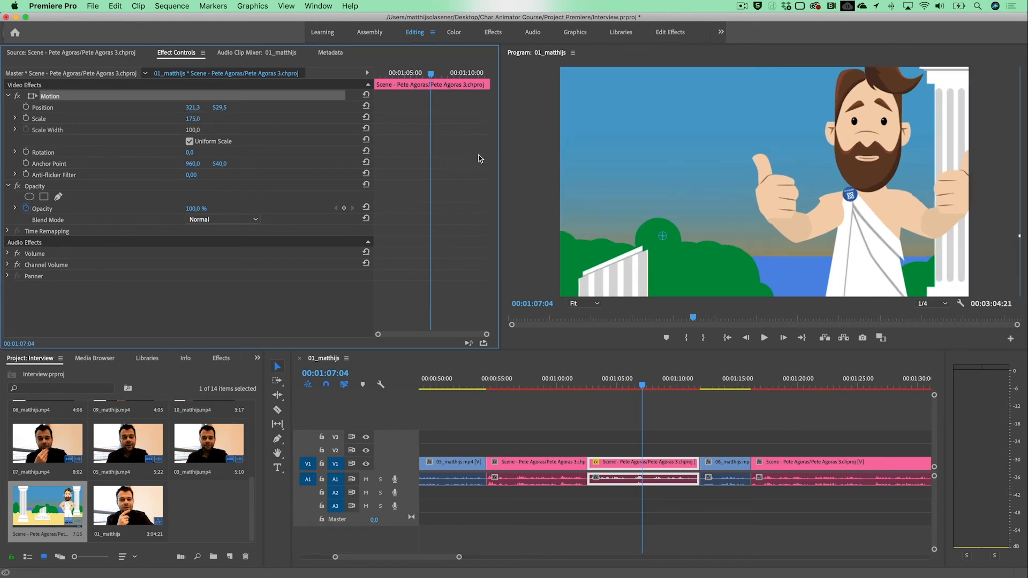
drag(957, 216, 920, 247)
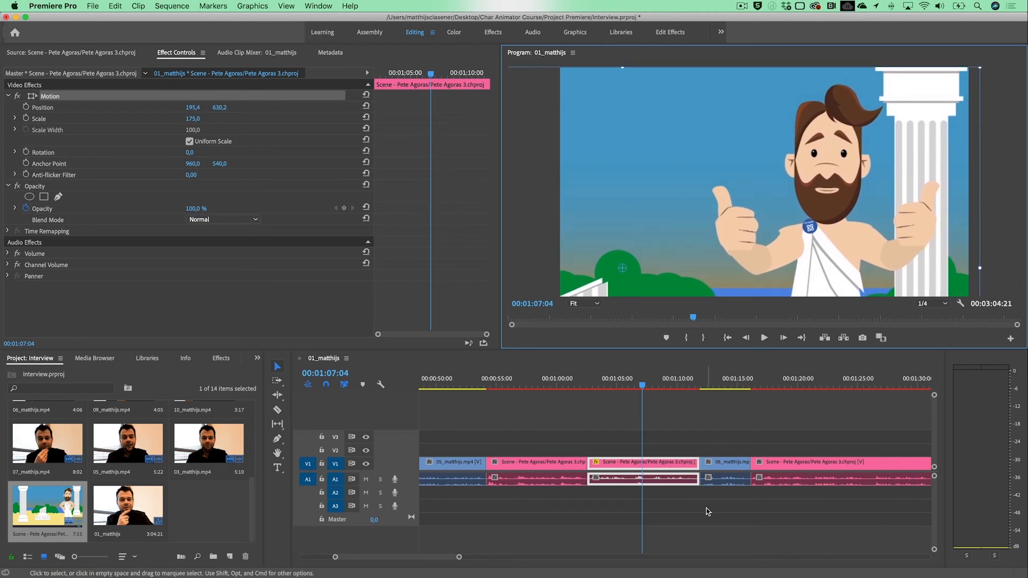
drag(643, 392, 573, 399)
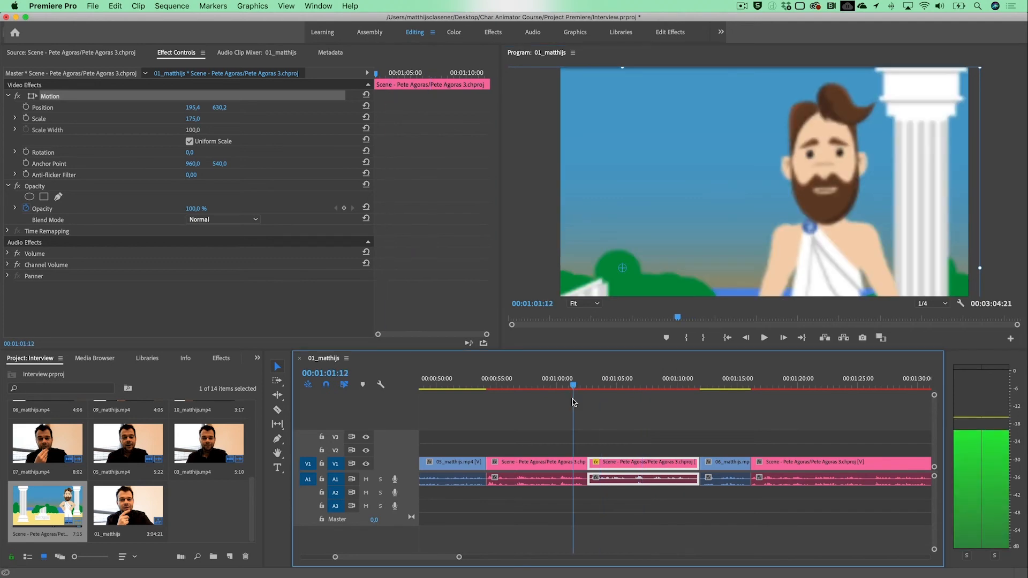
scroll(641, 432, down, 6)
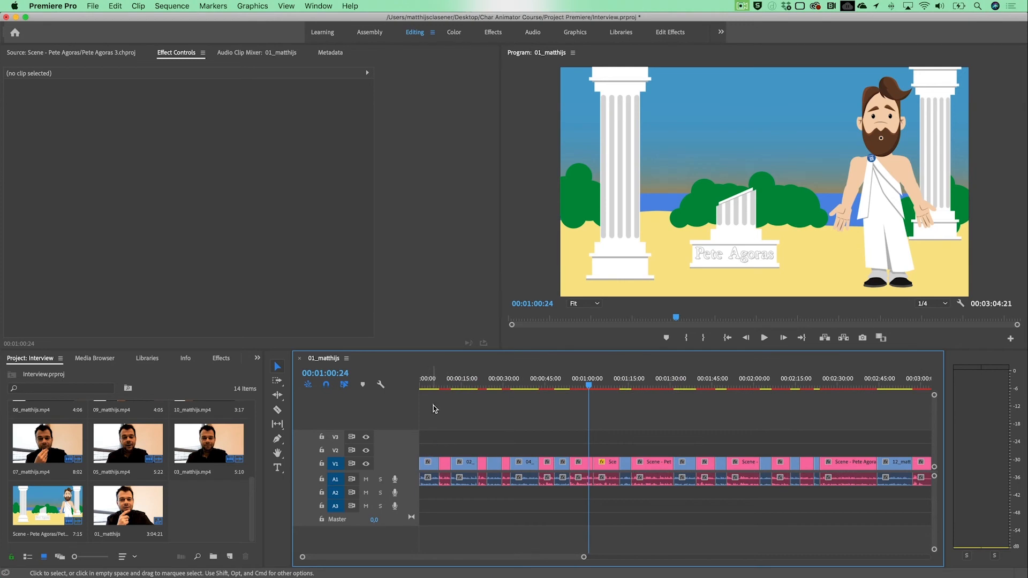
Step: In the Graphics workspace, drop the Zippy Underline Lower Third onto V2 at the sequence start
click(419, 384)
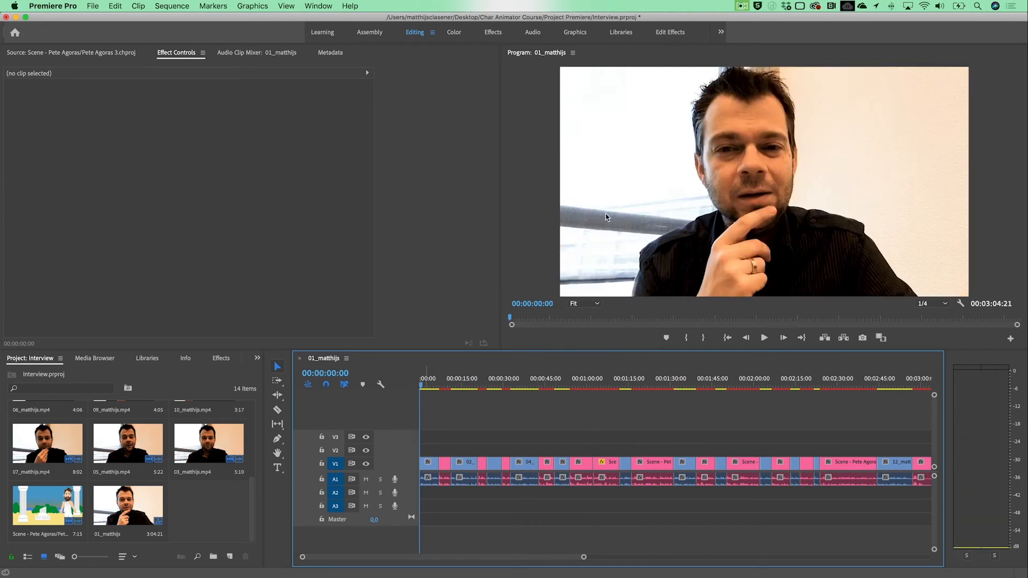
click(575, 34)
scroll(1015, 480, down, 10)
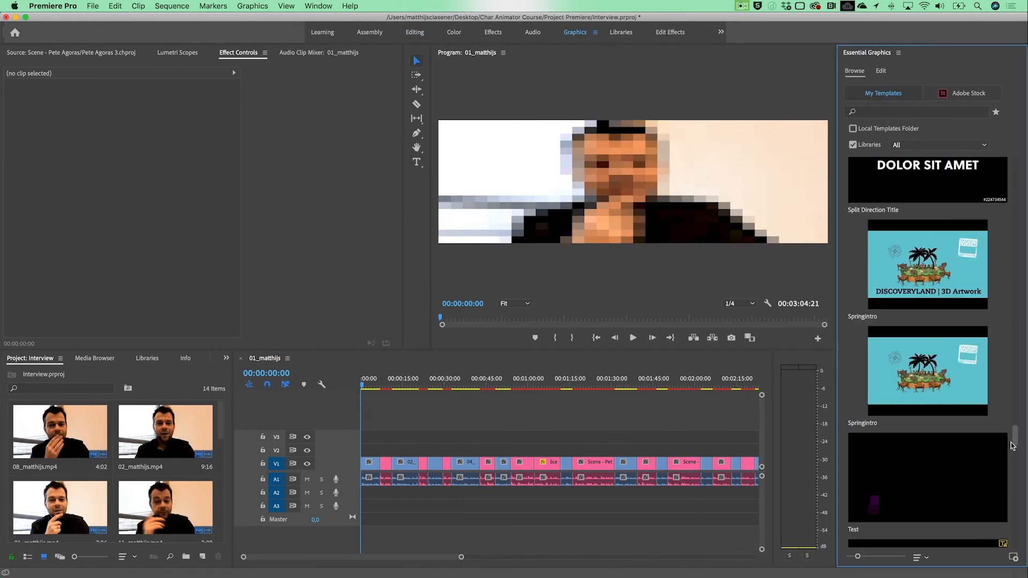
drag(1016, 479, 1013, 536)
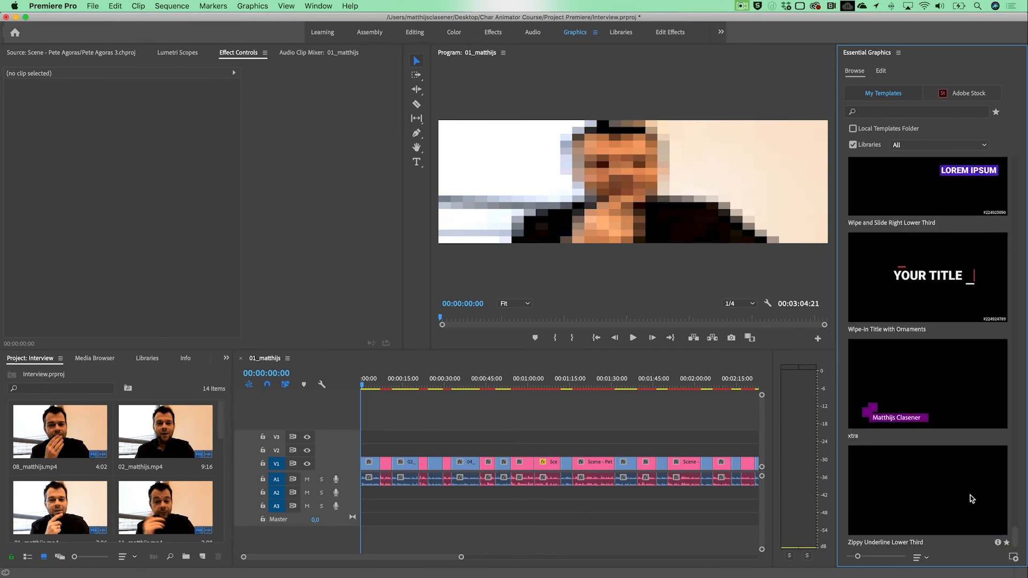
drag(972, 499, 367, 452)
Step: Replace FIRSTNAME LASTNAME with the presenter's full name and preview it from 00:00:04:07
click(418, 164)
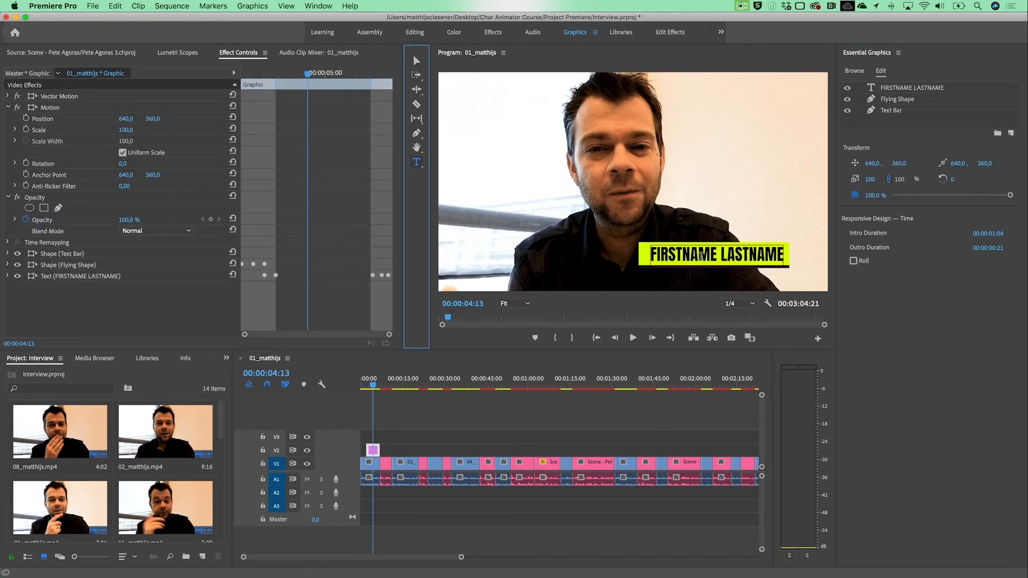
triple_click(701, 257)
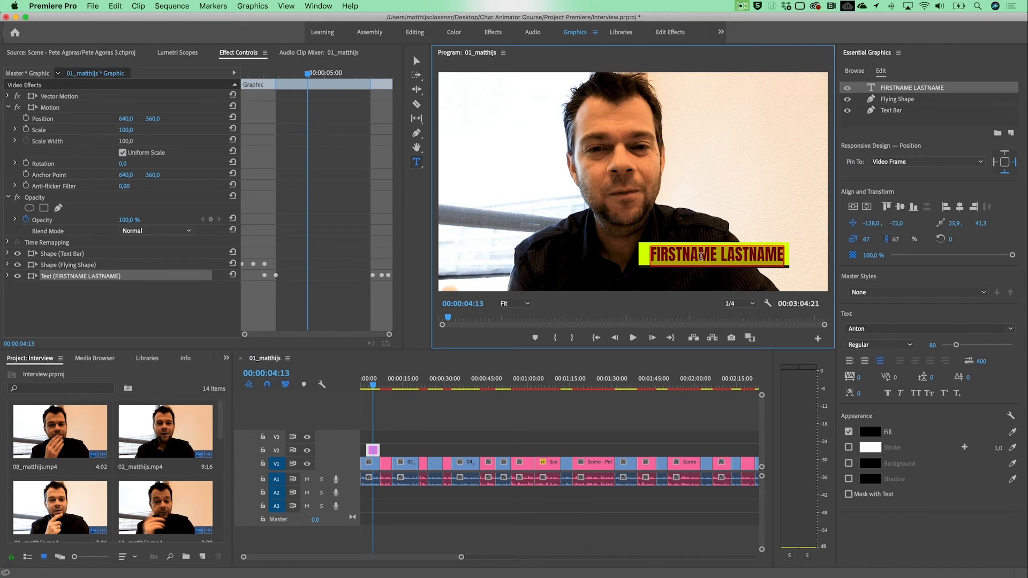
text(Ma)
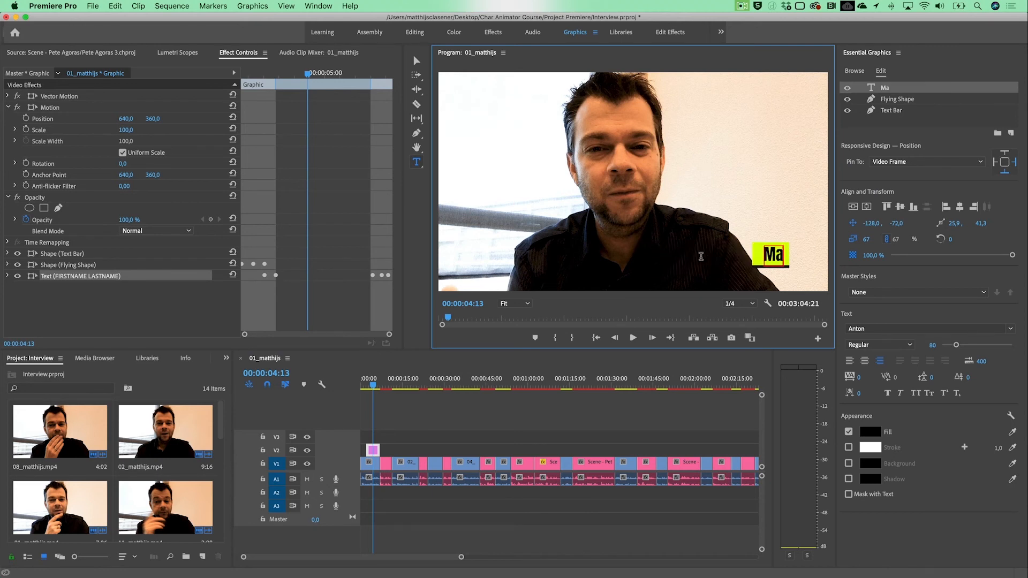
text(tthijs Clasener)
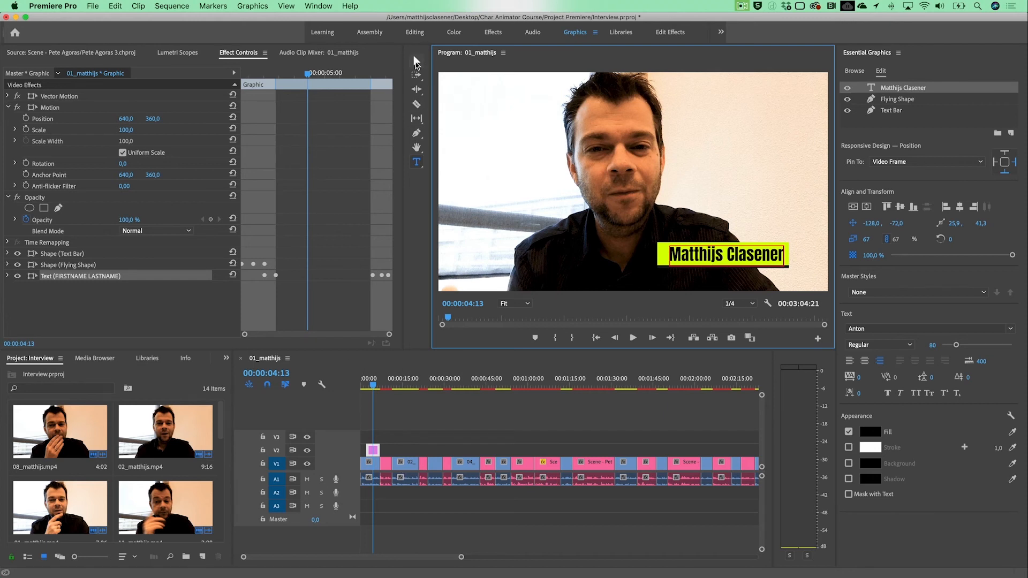
click(417, 61)
click(374, 388)
drag(373, 384, 363, 385)
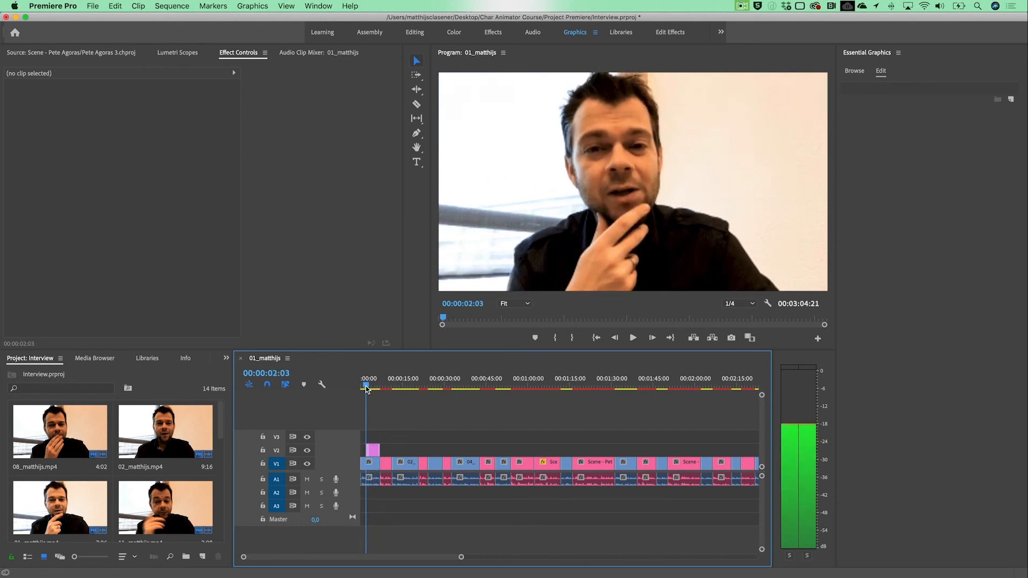
Step: With the 01_matthijs sequence active, open File > Export > Media
click(855, 72)
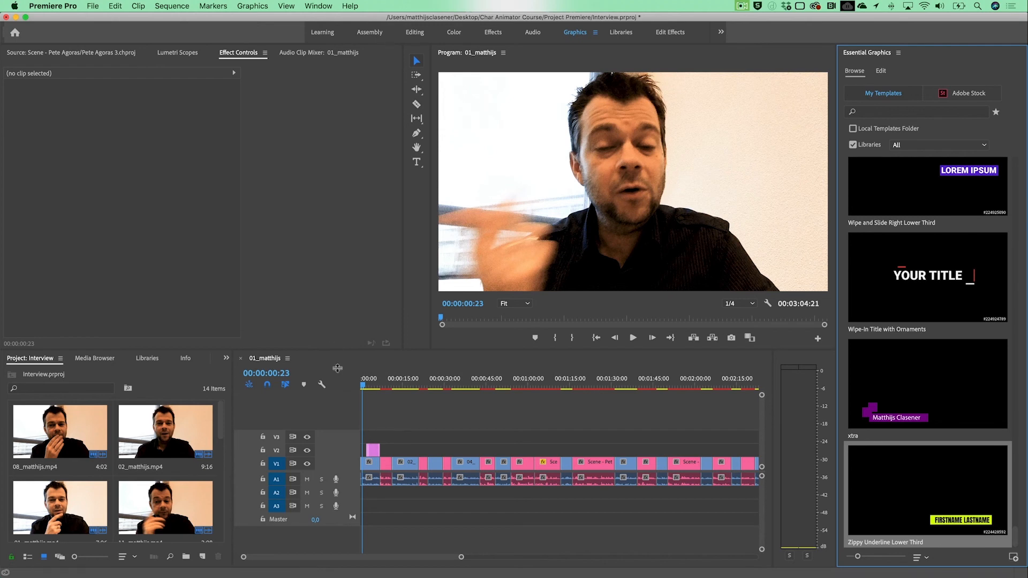
click(265, 360)
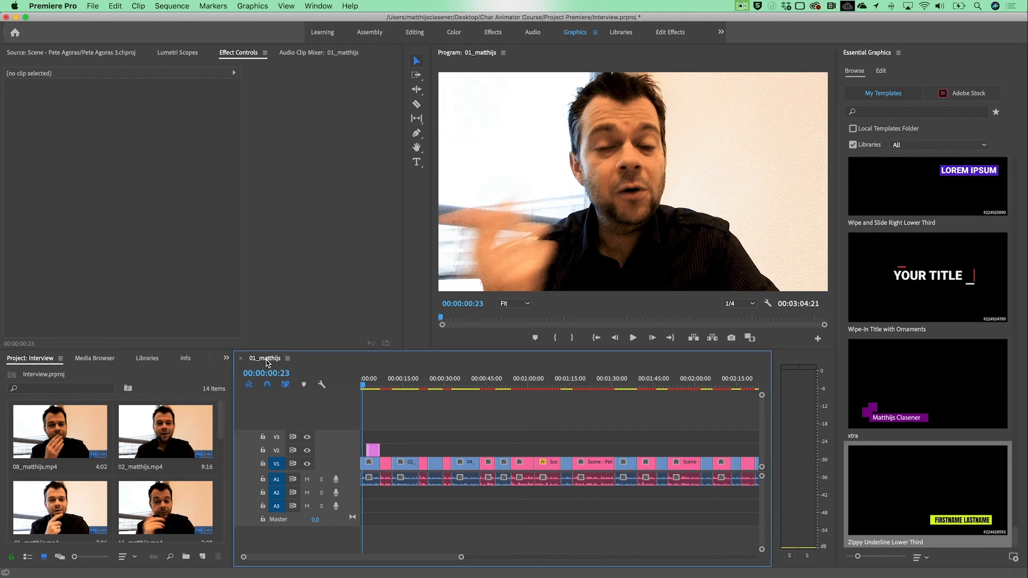
click(98, 6)
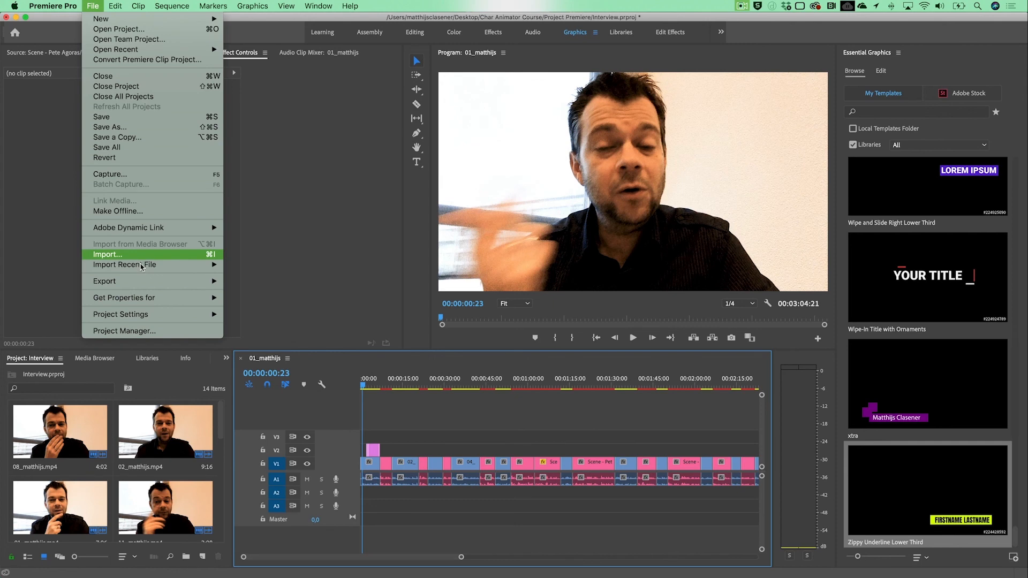
mouse_move(147, 281)
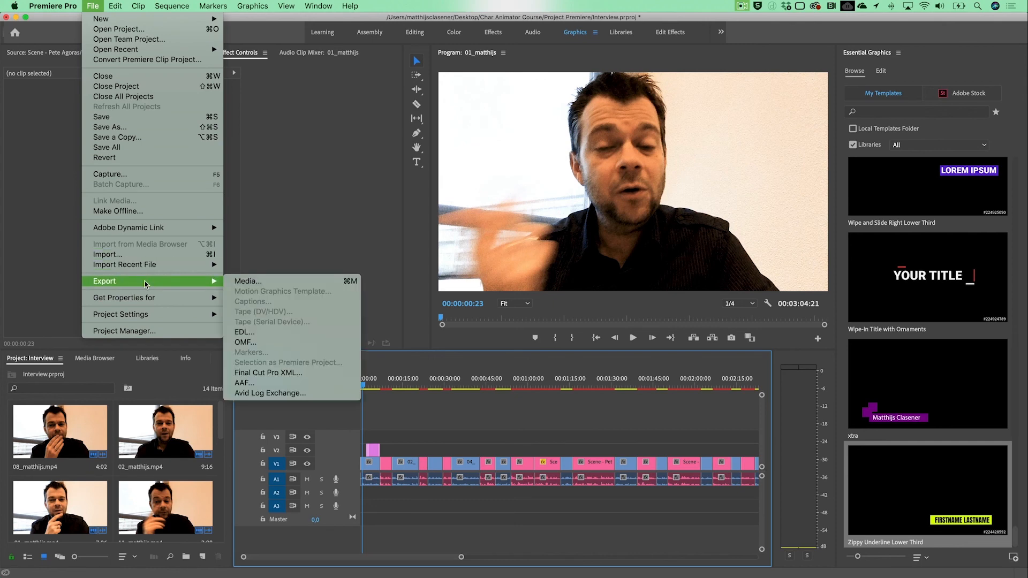
click(284, 281)
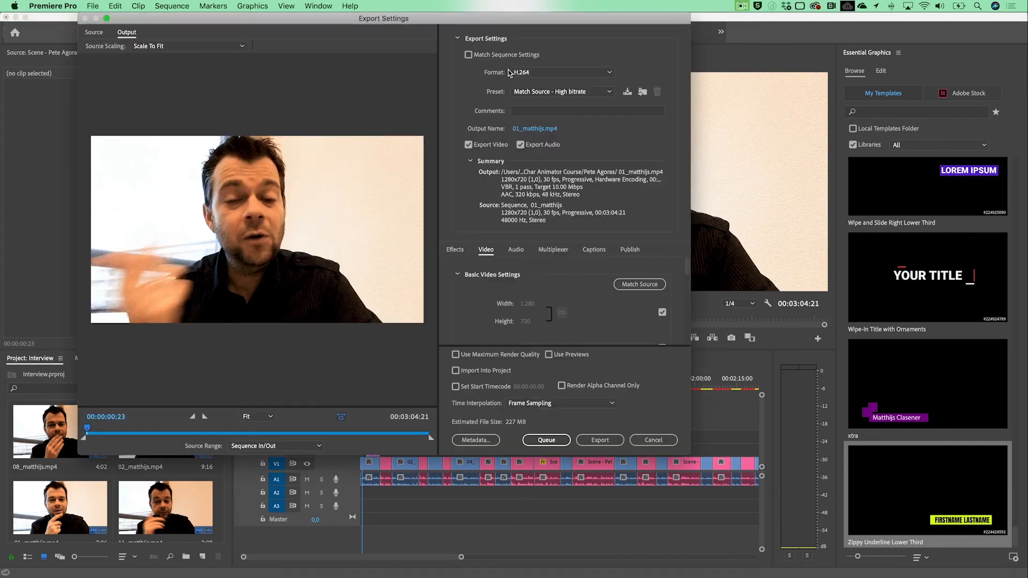
Step: Set the export format to H.264 with the YouTube 720p HD preset
click(532, 72)
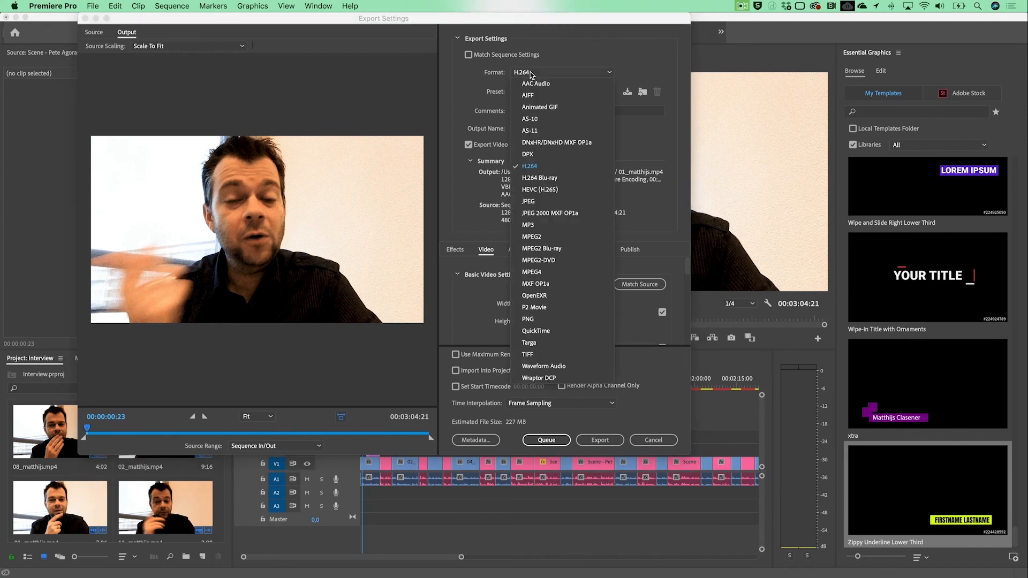
click(532, 168)
click(562, 92)
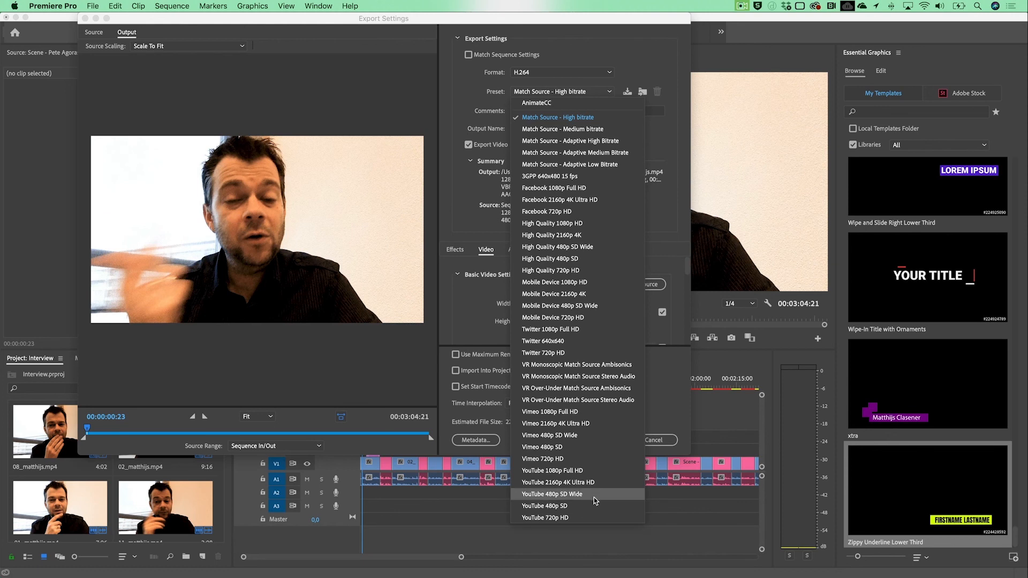
click(559, 518)
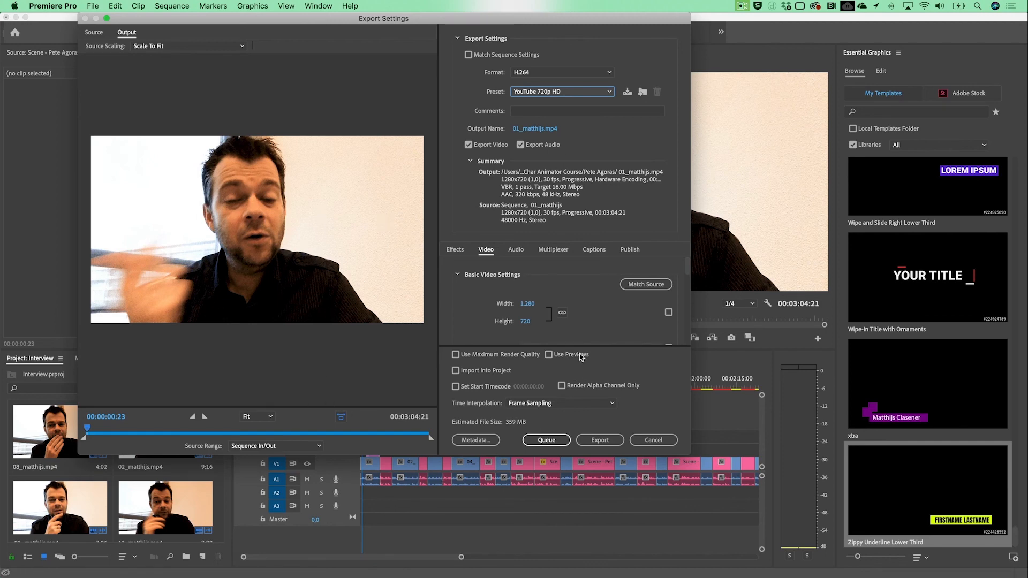
Step: Name the output Export_Interview.mp4 and run the export
click(528, 129)
text(Export_Interview)
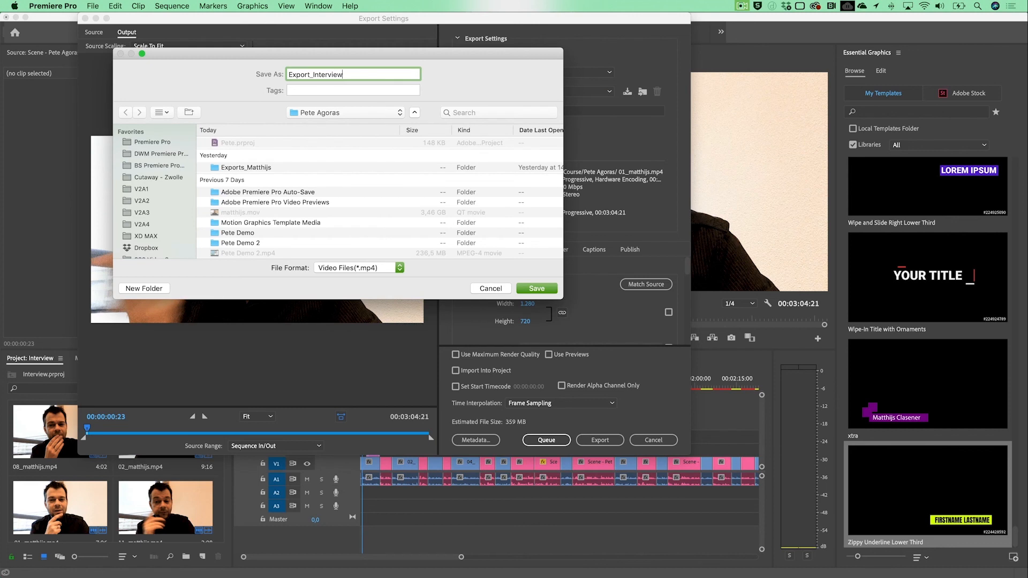
key(Return)
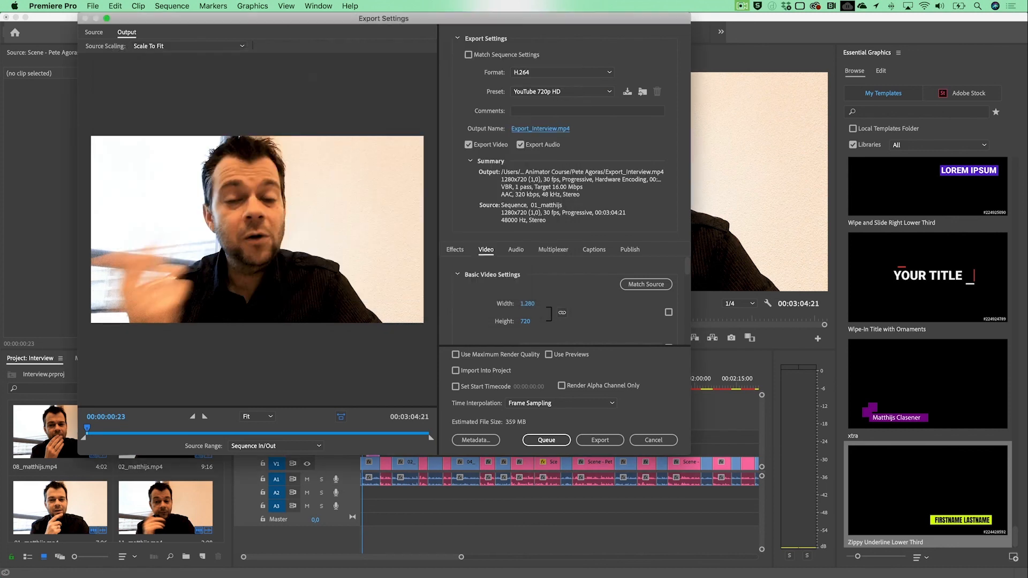
click(600, 440)
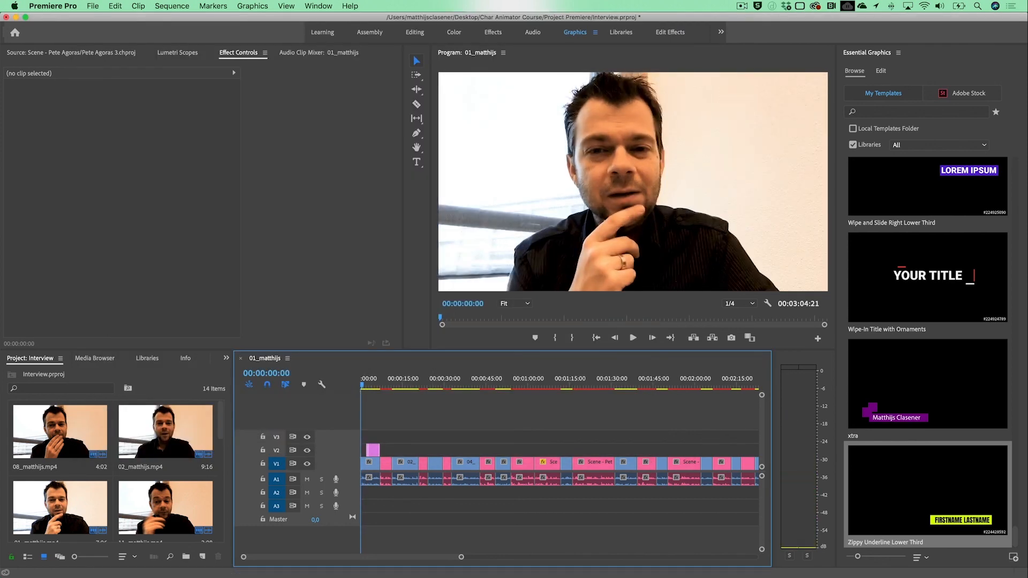
Step: Open Export_Interview.mp4 from Finder in QuickTime Player and play it
key(super+Tab)
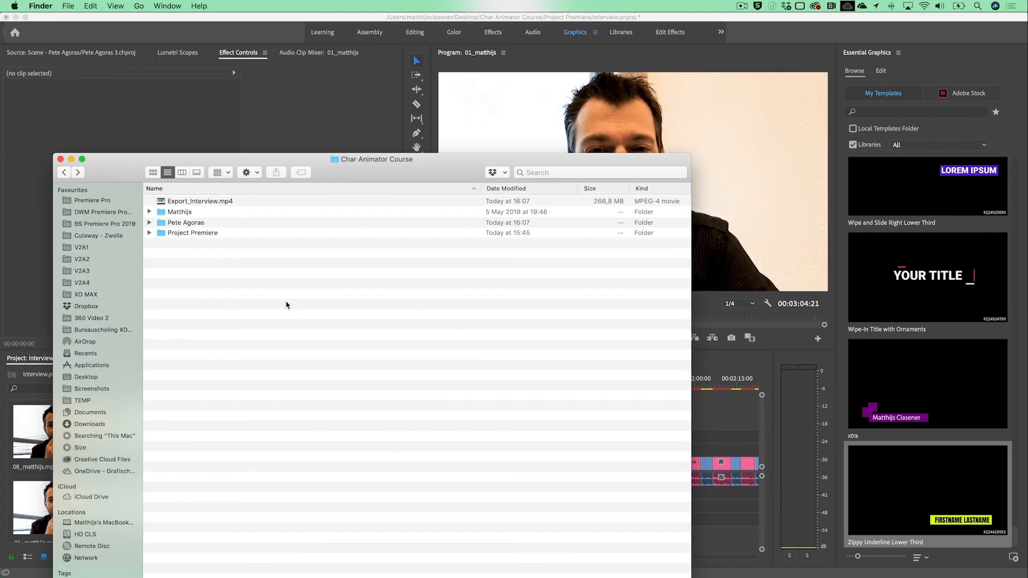
double_click(207, 202)
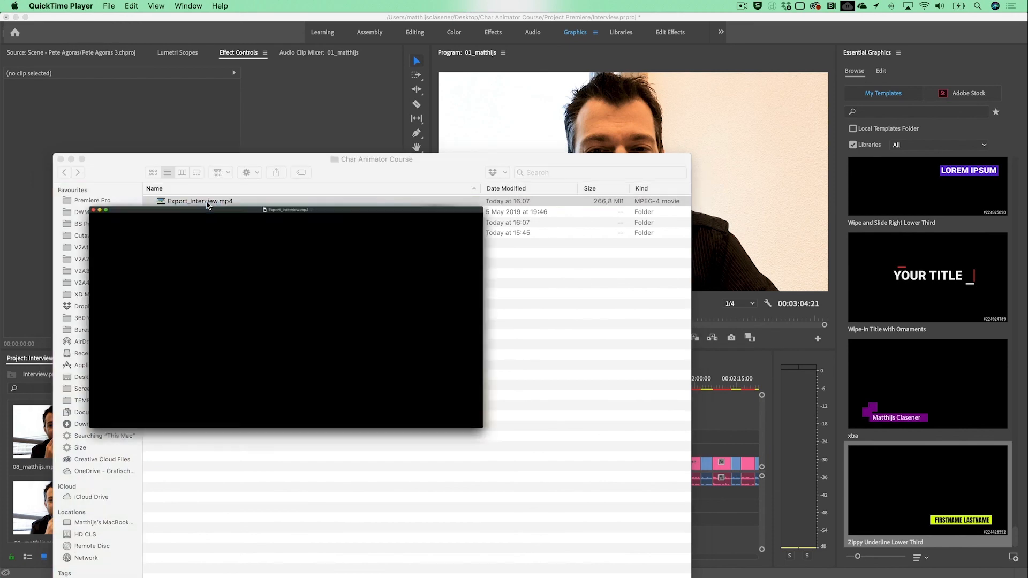
drag(217, 214, 223, 115)
click(386, 412)
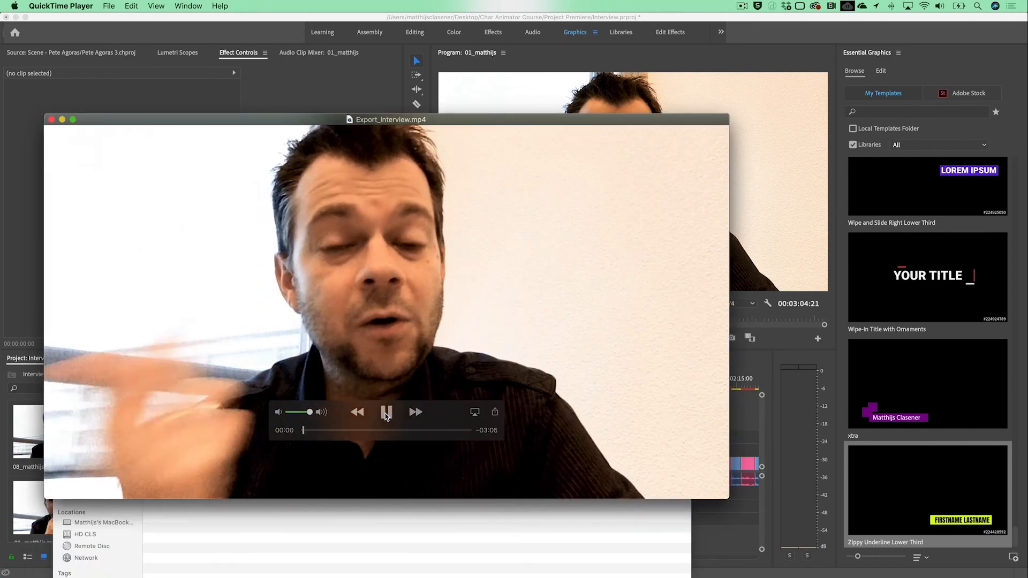